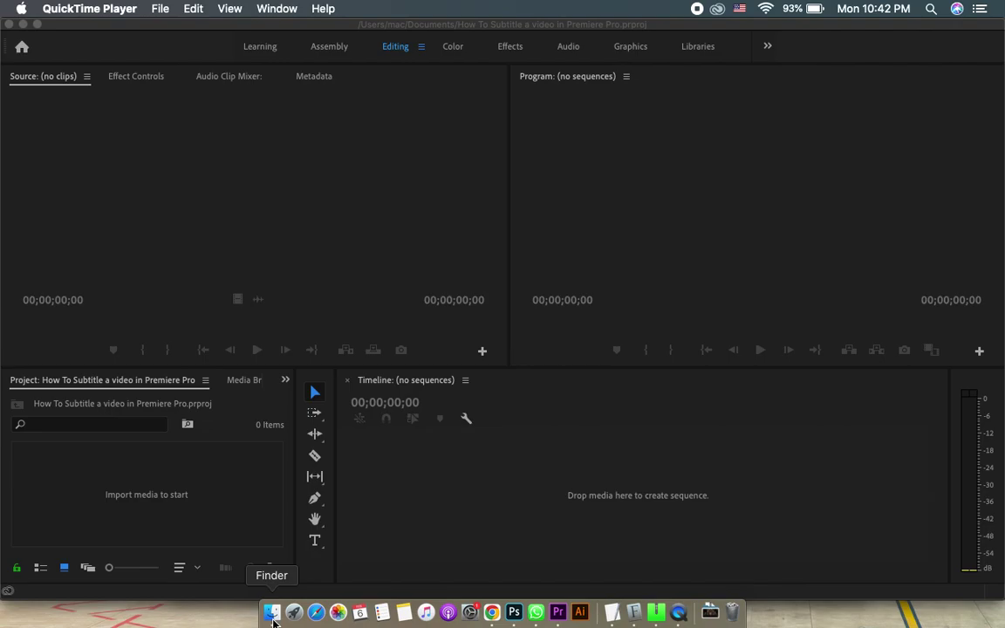
Step: Bring up a Finder window from the Dock to find the screen recording
{"action": "left_click", "coordinate": [272, 614]}
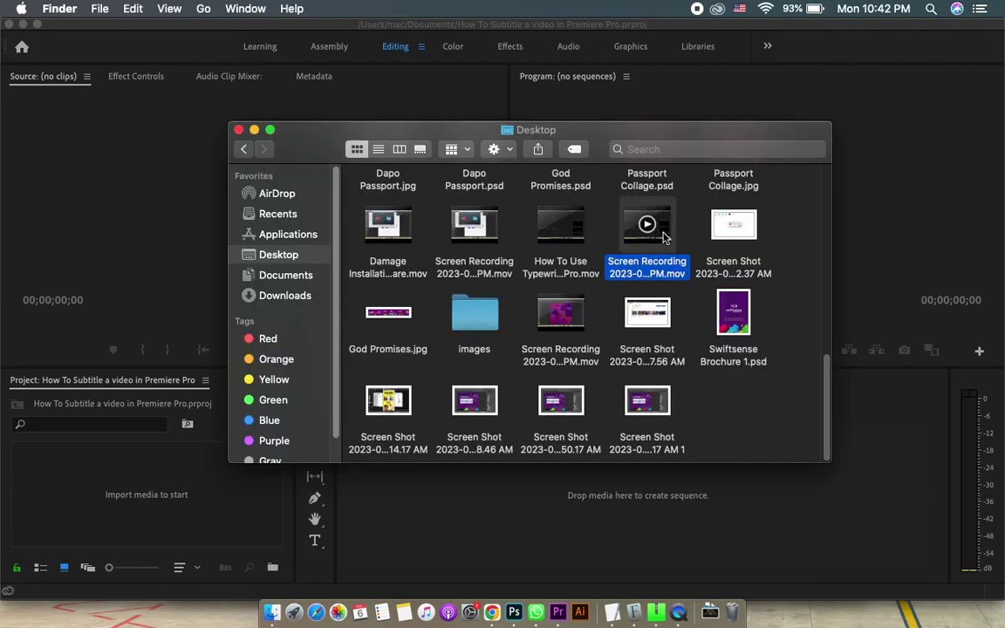
Step: Drag the Screen Recording .mov from the Desktop into Premiere's Project panel
{"action": "left_click_drag", "start_coordinate": [601, 217], "coordinate": [184, 499]}
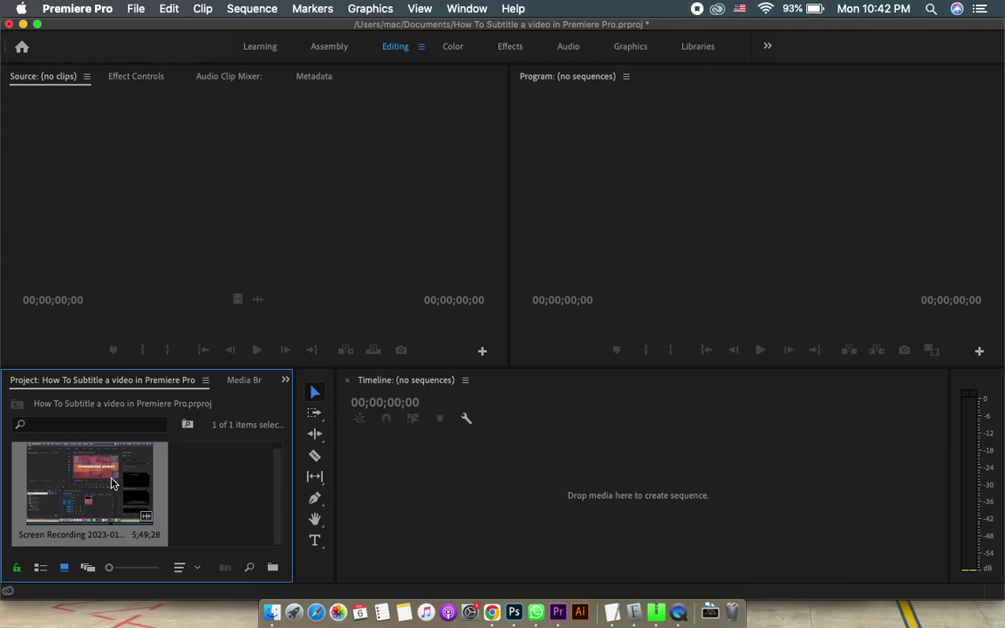
Step: Create a sequence by dragging the screen recording clip onto the empty Timeline
{"action": "left_click_drag", "start_coordinate": [111, 487], "coordinate": [425, 498]}
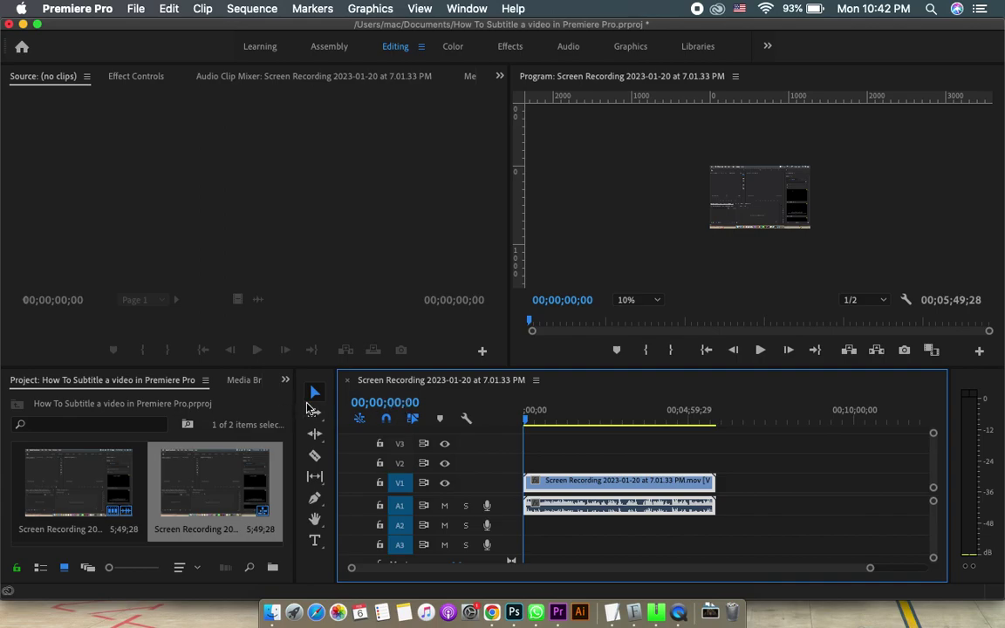
{"action": "right_click", "coordinate": [255, 412]}
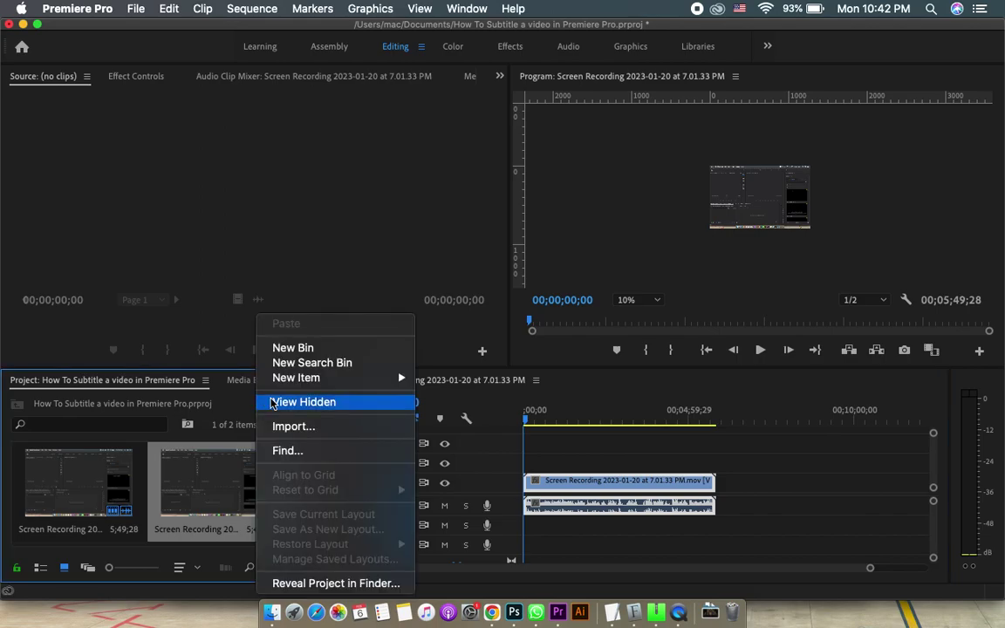
{"action": "mouse_move", "coordinate": [316, 380]}
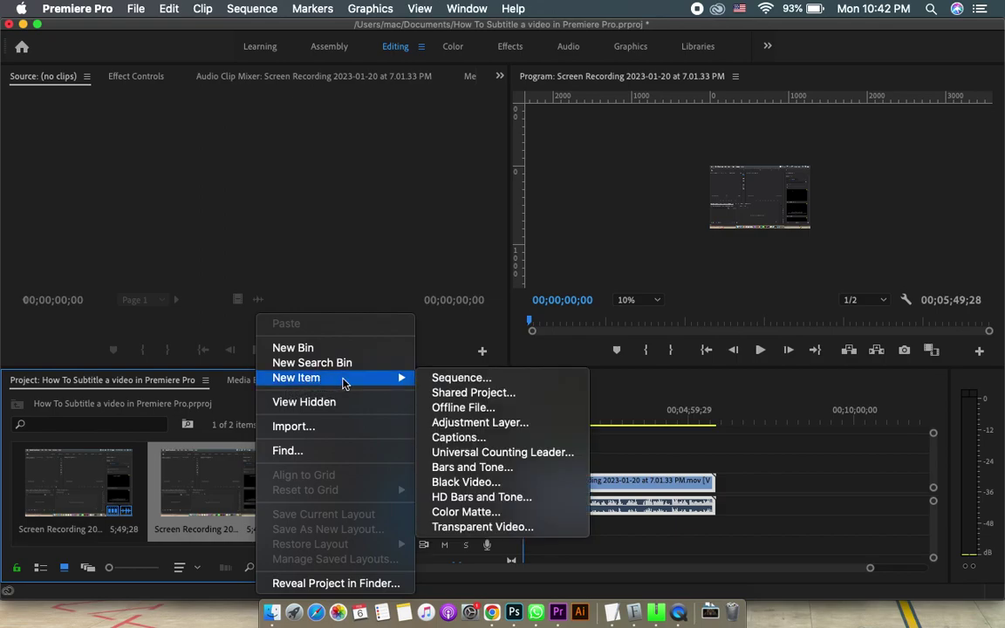
Step: Browse the Project panel's new-item menu and grouped panel list without choosing anything
{"action": "left_click", "coordinate": [279, 402]}
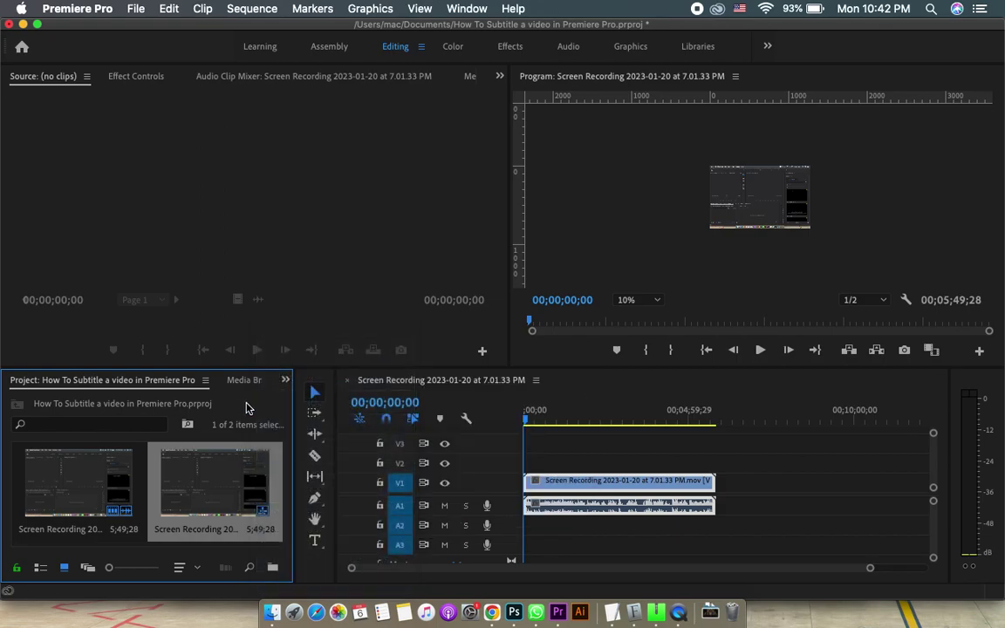
{"action": "left_click", "coordinate": [286, 380]}
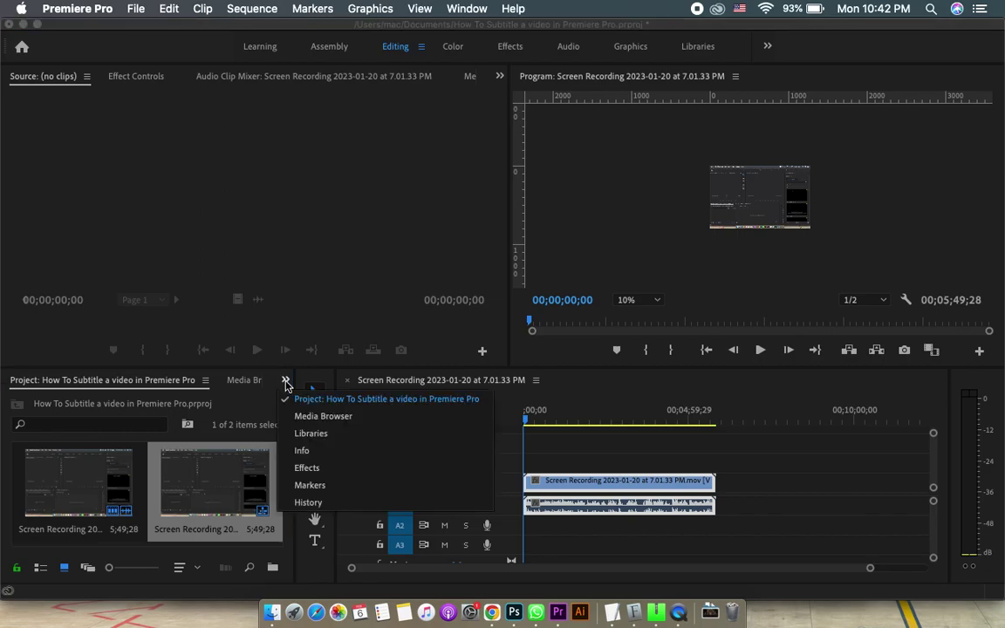
{"action": "left_click", "coordinate": [256, 408]}
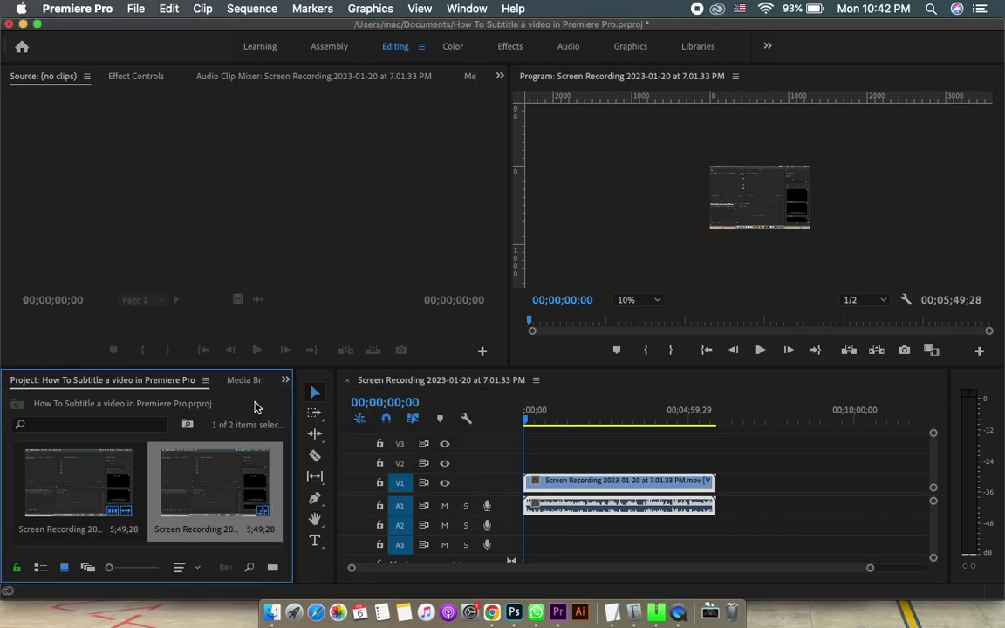
{"action": "right_click", "coordinate": [255, 408]}
Step: Start a new Captions item and set its standard to Open Captions
{"action": "mouse_move", "coordinate": [301, 380]}
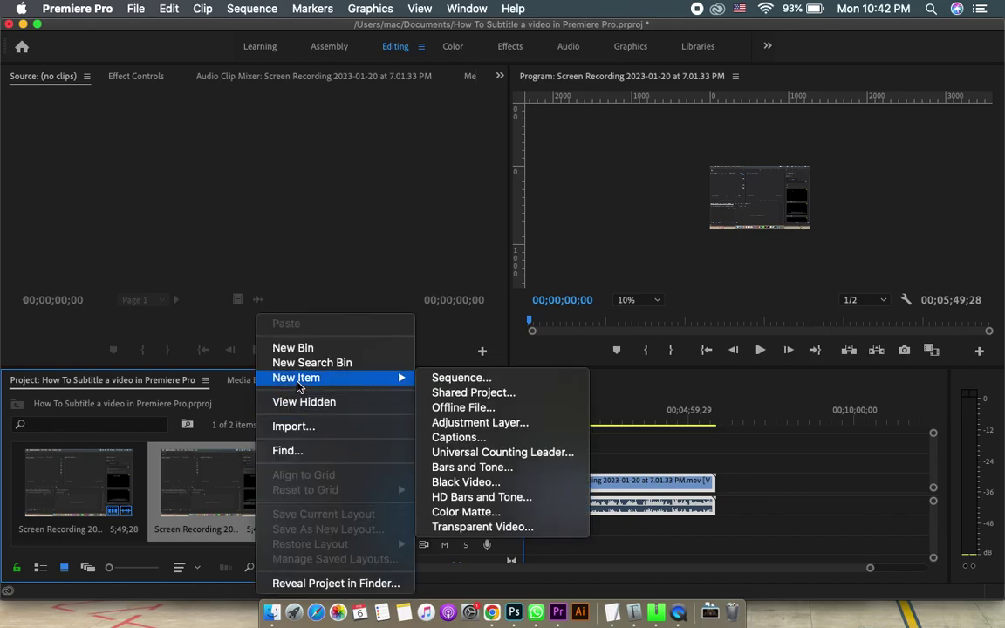
{"action": "left_click", "coordinate": [471, 441]}
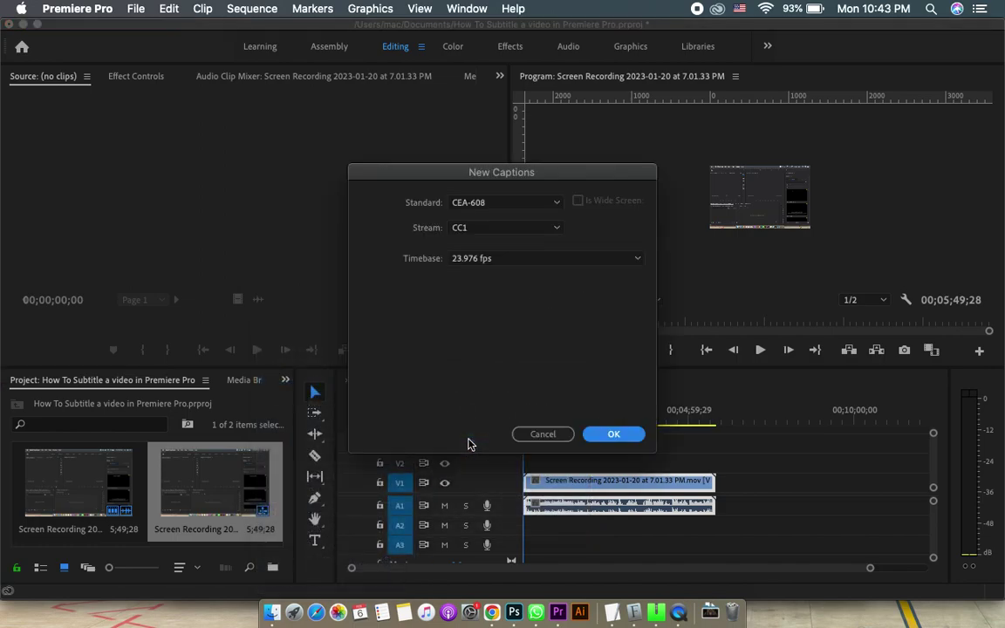
{"action": "left_click", "coordinate": [516, 266]}
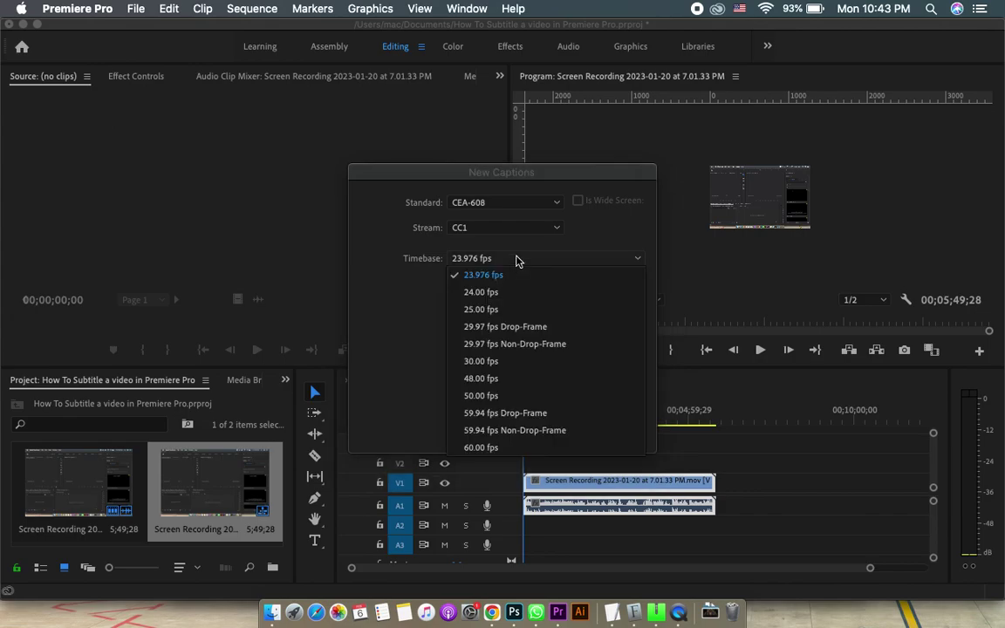
{"action": "left_click", "coordinate": [501, 203]}
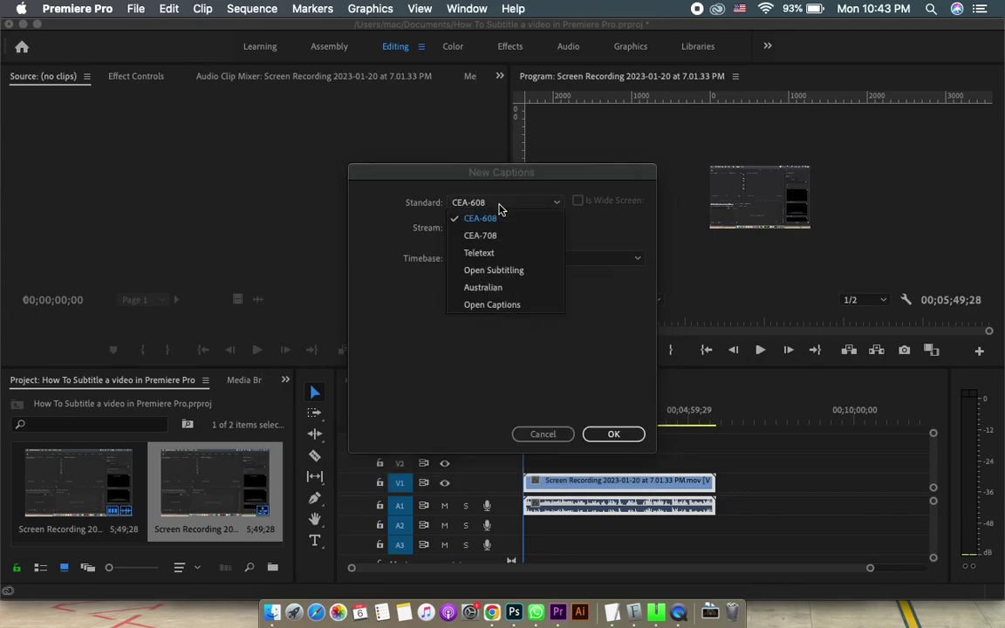
{"action": "left_click", "coordinate": [501, 207]}
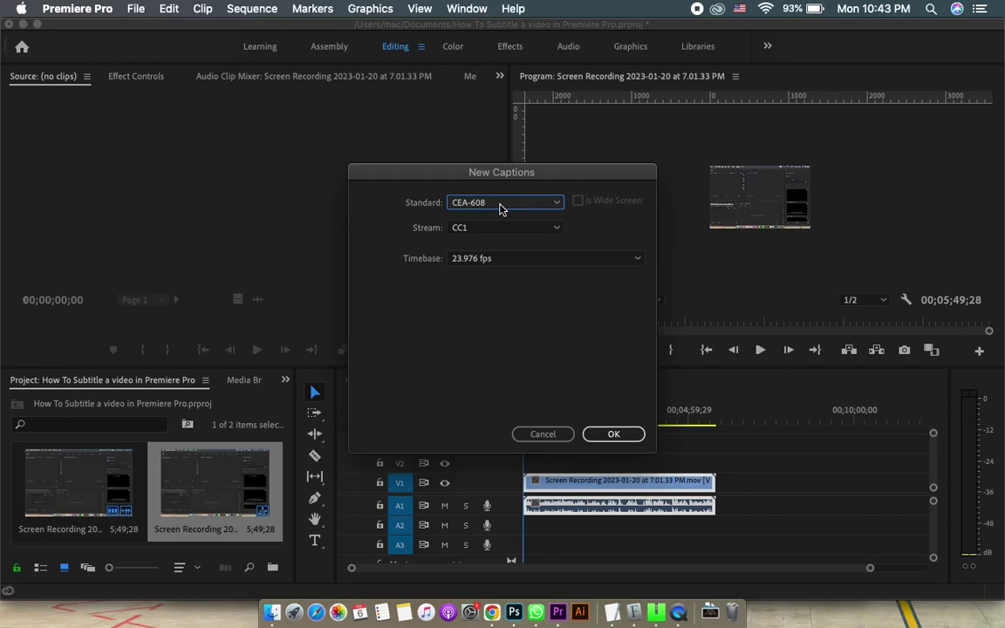
{"action": "left_click", "coordinate": [500, 208]}
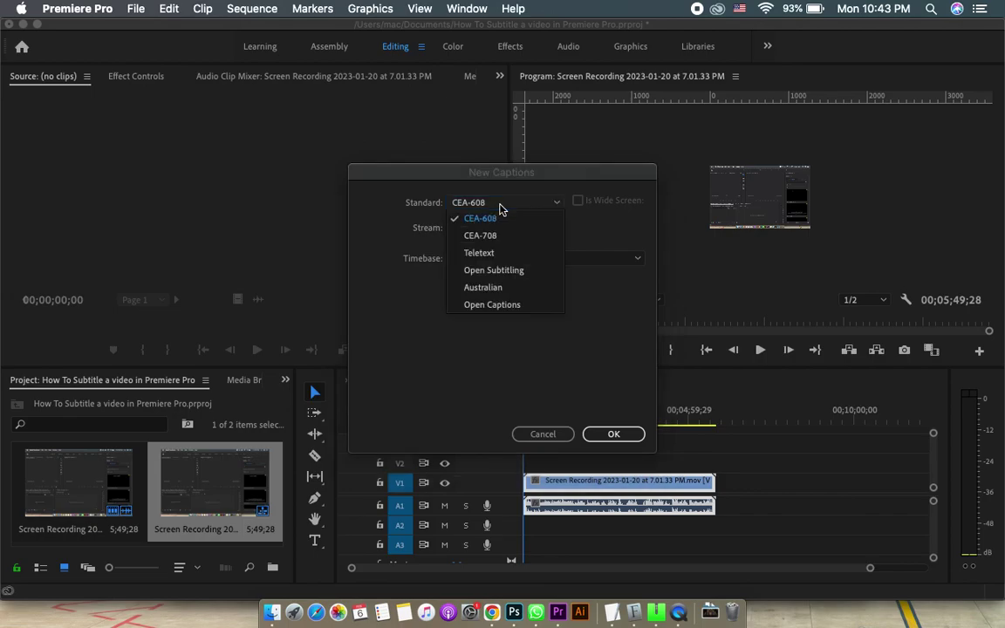
{"action": "left_click", "coordinate": [493, 308]}
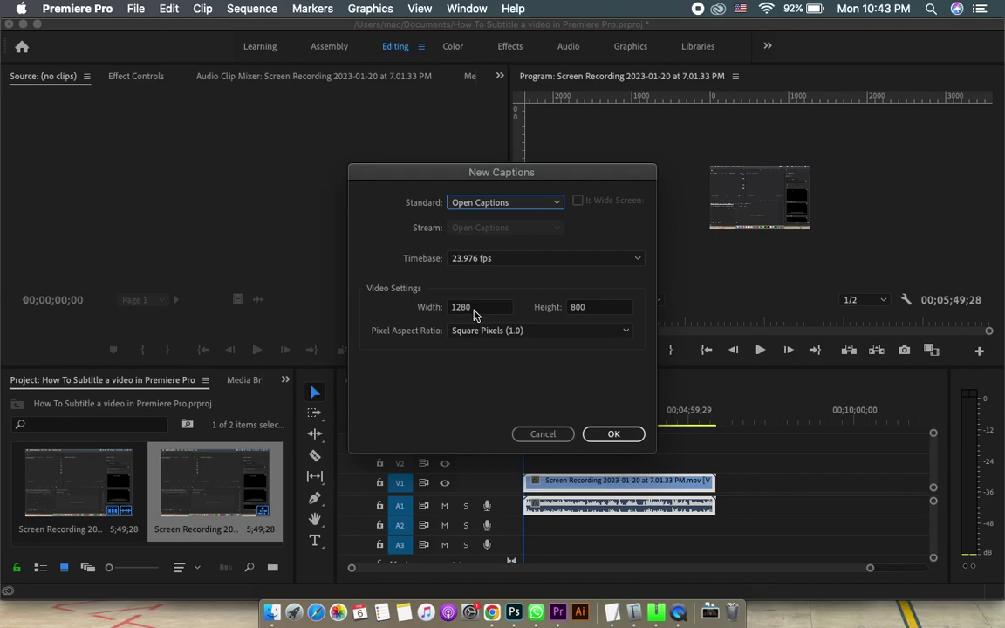
Step: Keep Square Pixels (1.0), create the Open Captions item, and drag it onto V2
{"action": "left_click", "coordinate": [535, 332]}
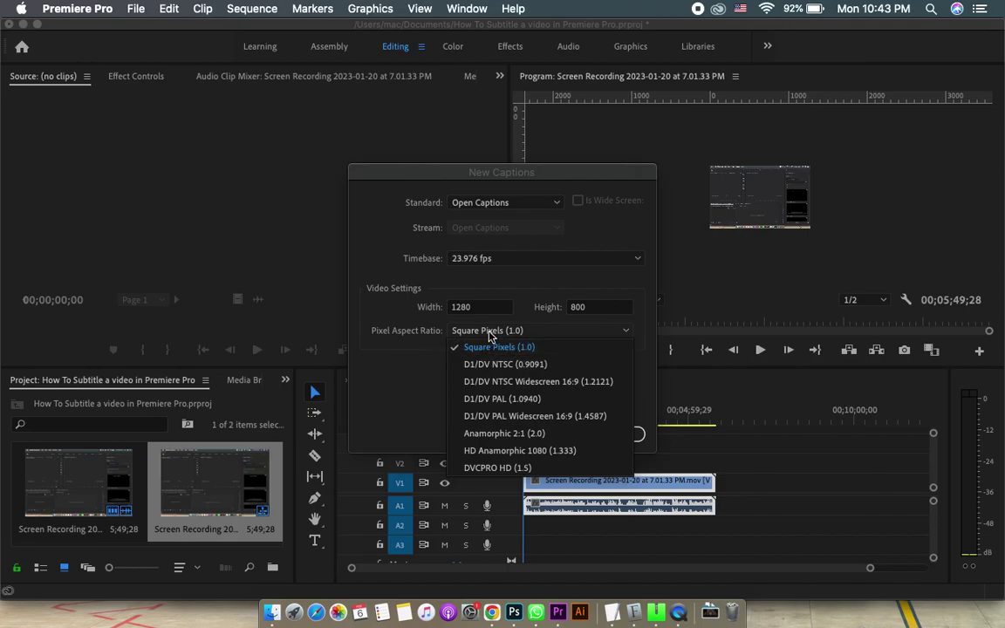
{"action": "left_click", "coordinate": [393, 348]}
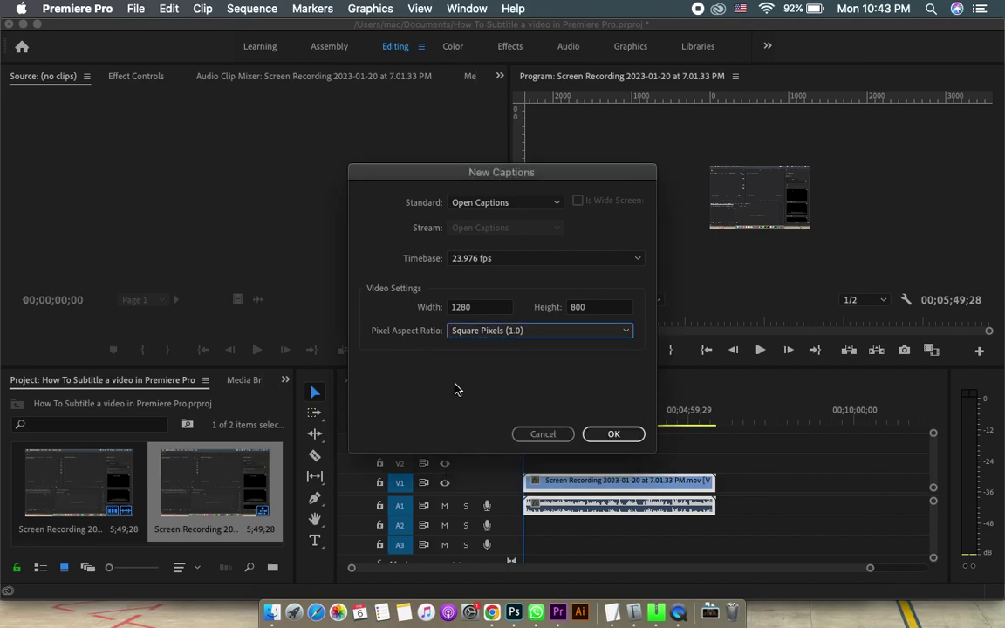
{"action": "left_click", "coordinate": [614, 434]}
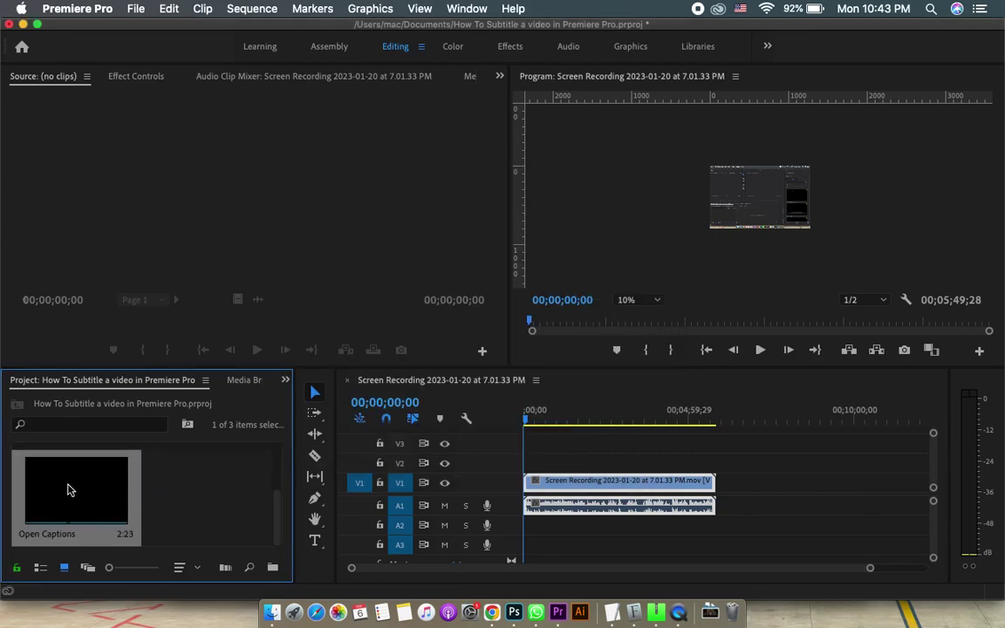
{"action": "left_click_drag", "start_coordinate": [69, 490], "coordinate": [536, 467]}
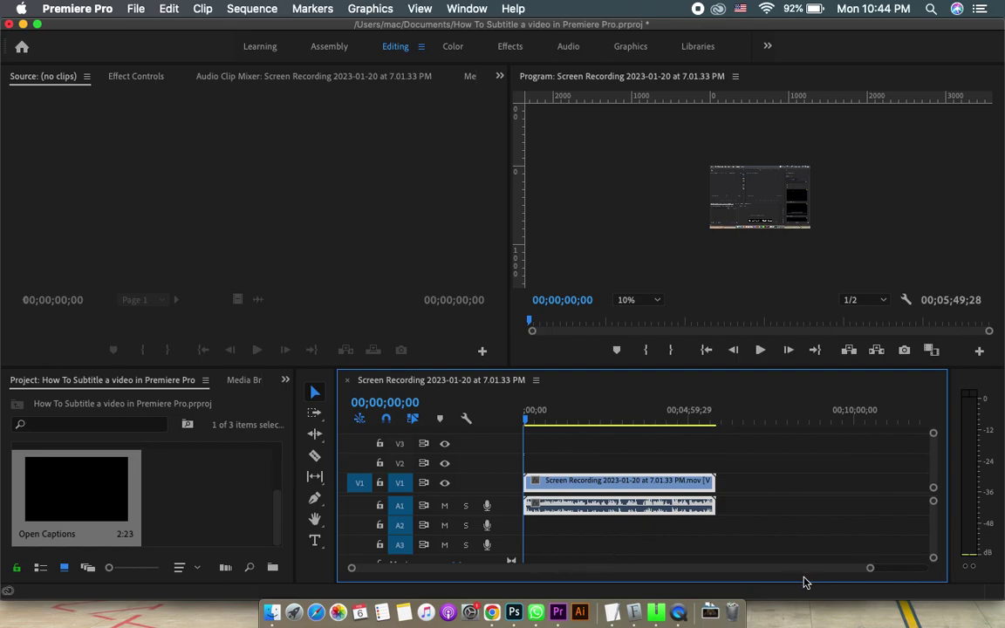
Step: Adjust the timeline zoom and extend the V2 caption clip to about 4.5 seconds
{"action": "left_click_drag", "start_coordinate": [868, 570], "coordinate": [661, 578]}
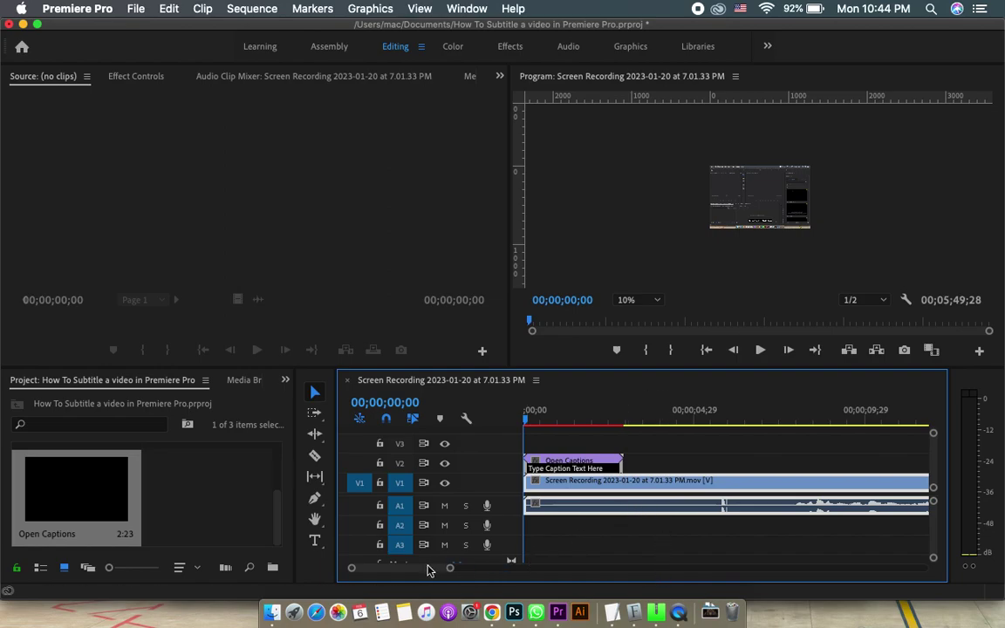
{"action": "left_click_drag", "start_coordinate": [447, 570], "coordinate": [541, 579]}
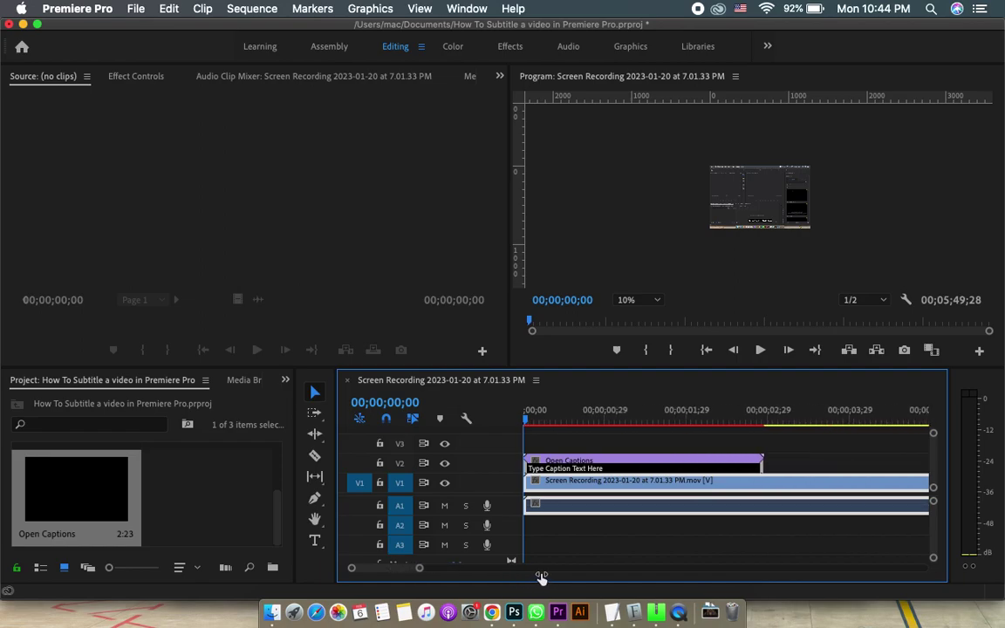
{"action": "left_click_drag", "start_coordinate": [761, 460], "coordinate": [886, 460]}
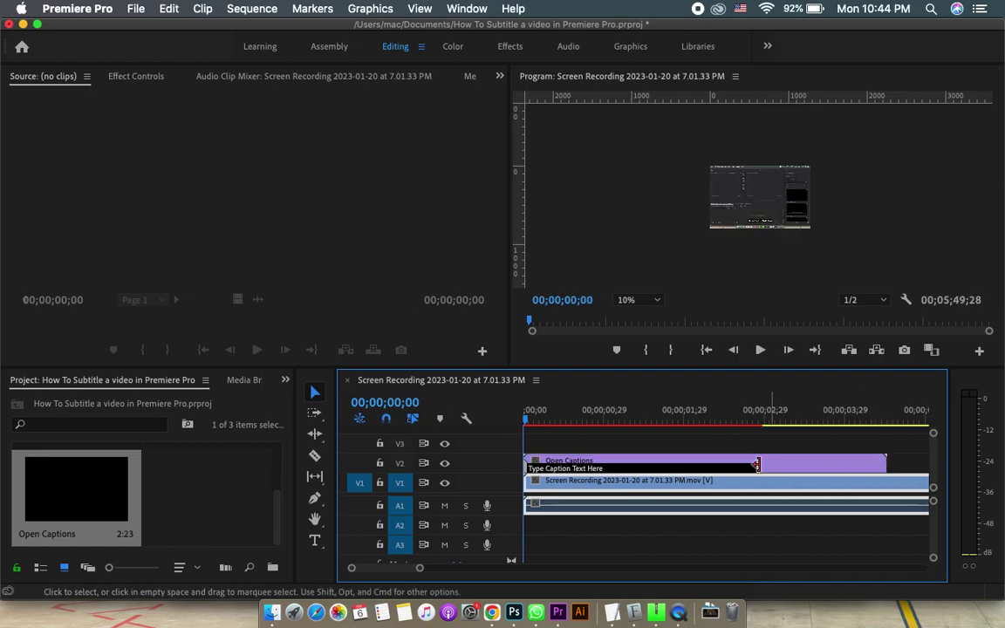
Step: Widen the Program monitor at 100% zoom to read 'Type Caption Text Here'
{"action": "left_click", "coordinate": [628, 300]}
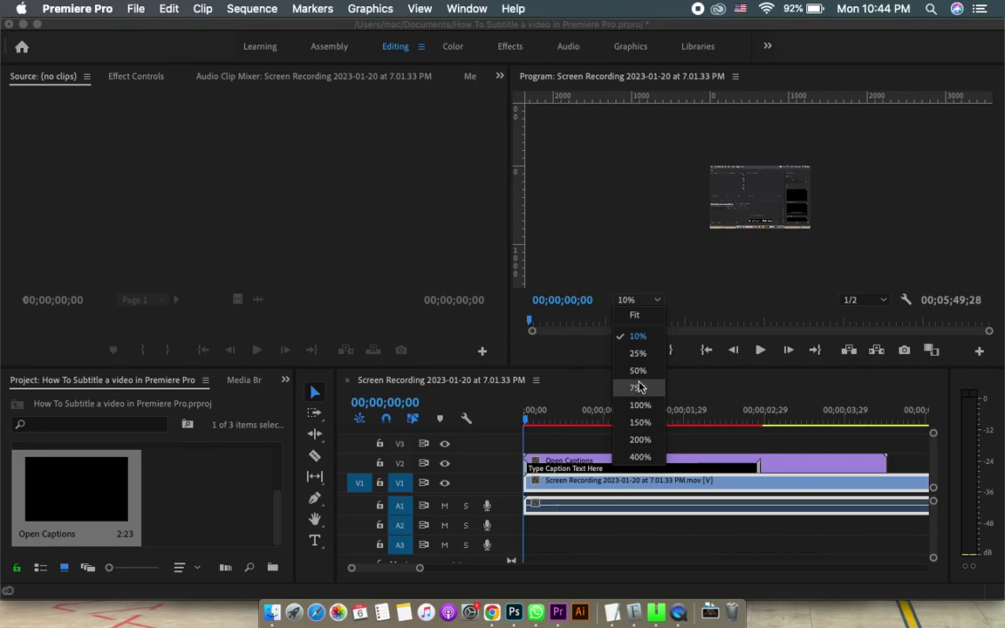
{"action": "left_click_drag", "start_coordinate": [512, 254], "coordinate": [273, 254]}
{"action": "left_click", "coordinate": [401, 301]}
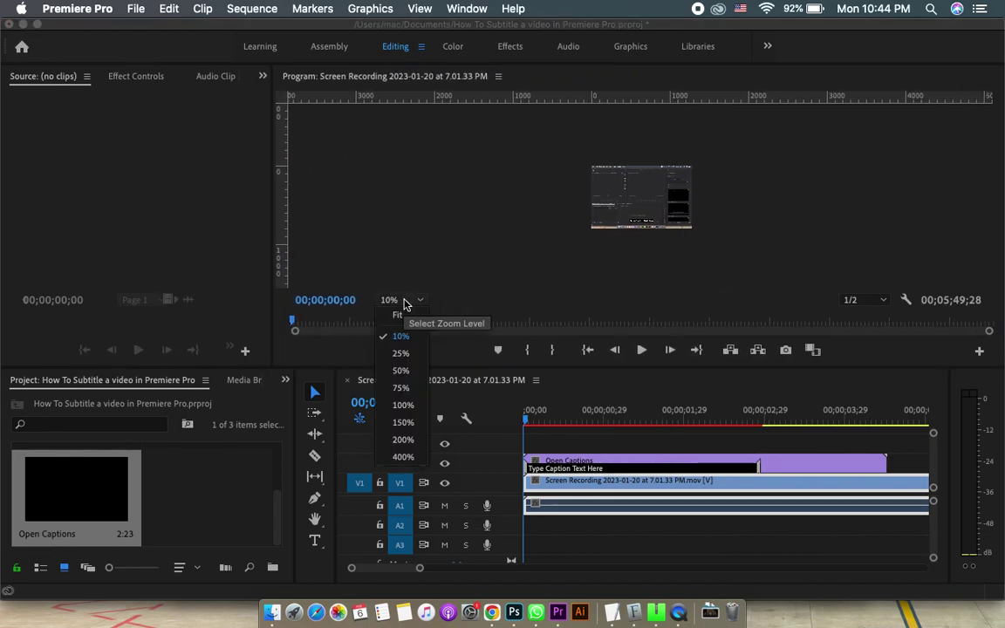
{"action": "left_click", "coordinate": [401, 405]}
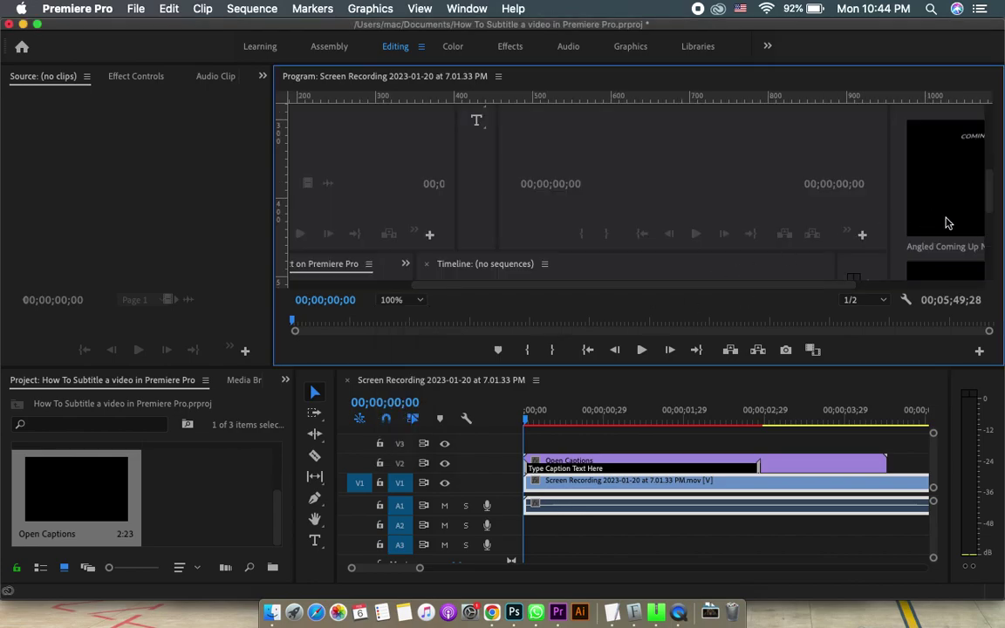
{"action": "scroll", "coordinate": [993, 215], "scroll_direction": "down", "scroll_amount": 3}
{"action": "scroll", "coordinate": [993, 215], "scroll_direction": "down", "scroll_amount": 5}
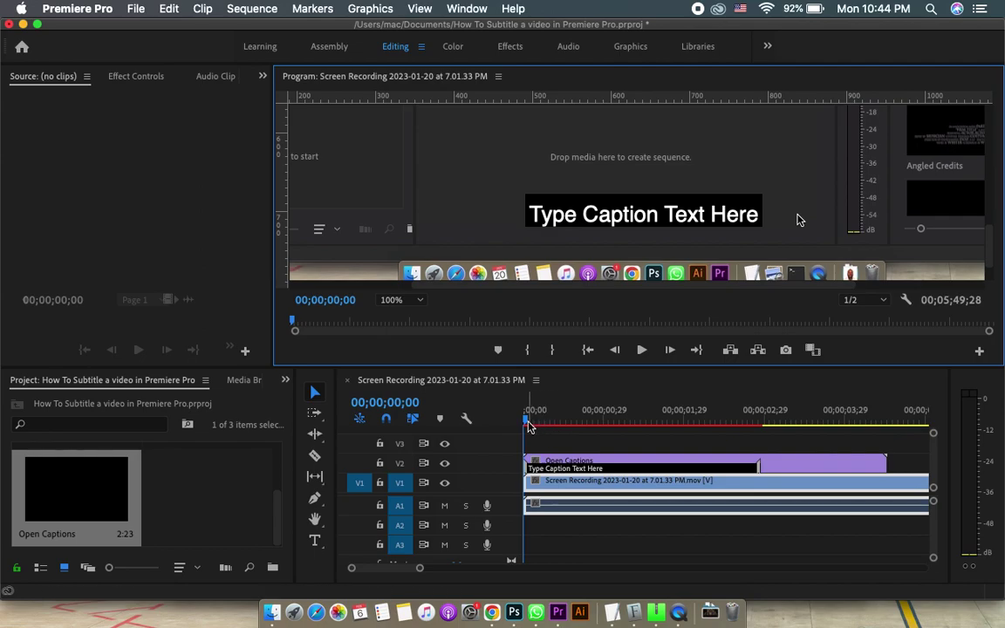
Step: Zoom out the timeline, preview it, lengthen the V2 caption clip, and open its caption text
{"action": "left_click", "coordinate": [491, 447]}
{"action": "key", "text": "minus"}
{"action": "key", "text": "minus"}
{"action": "key", "text": "minus"}
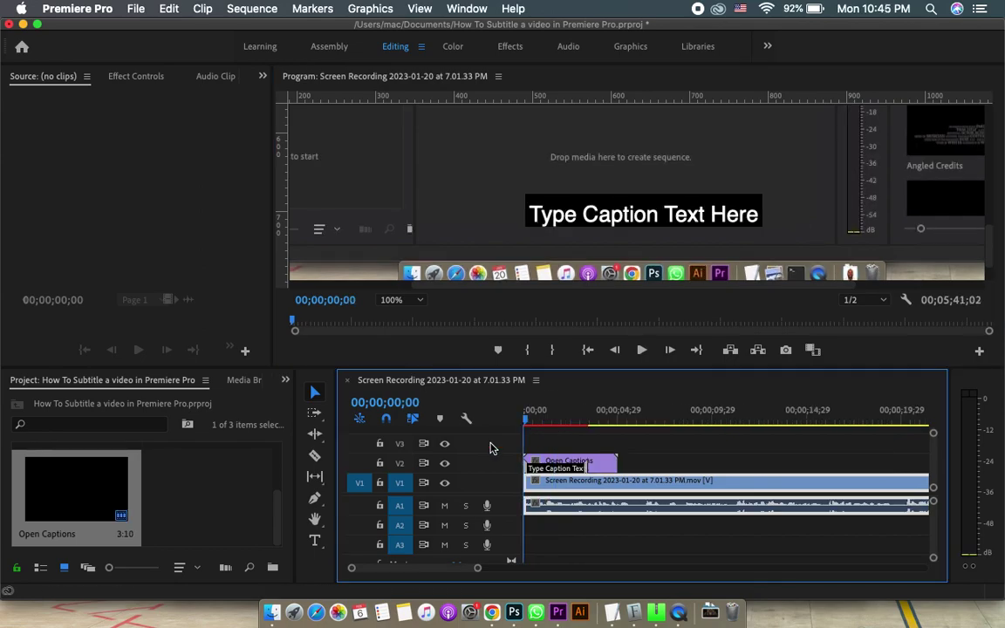
{"action": "key", "text": "space"}
{"action": "key", "text": "space"}
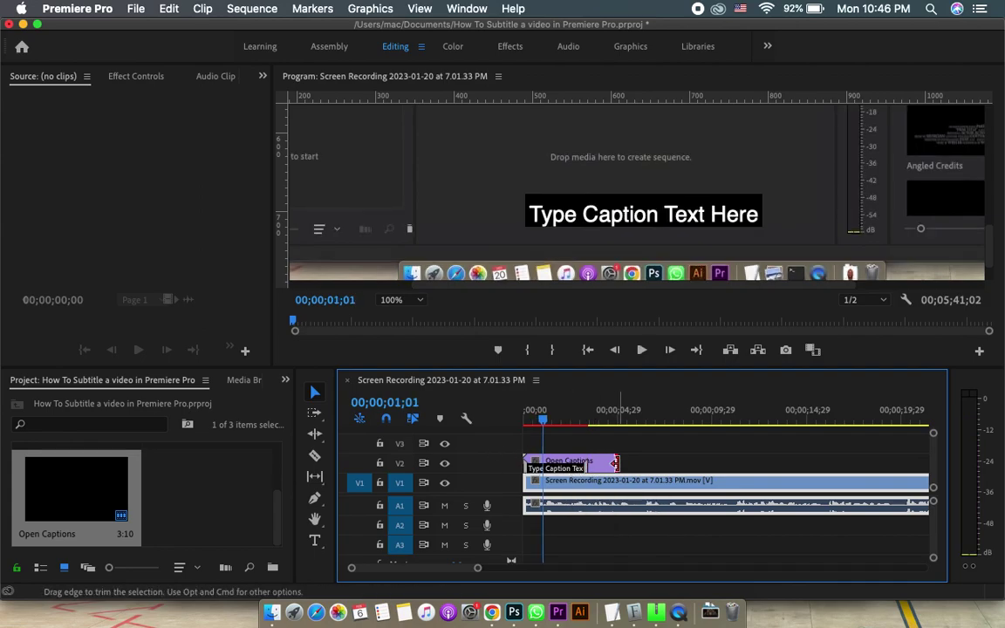
{"action": "left_click_drag", "start_coordinate": [616, 460], "coordinate": [783, 460]}
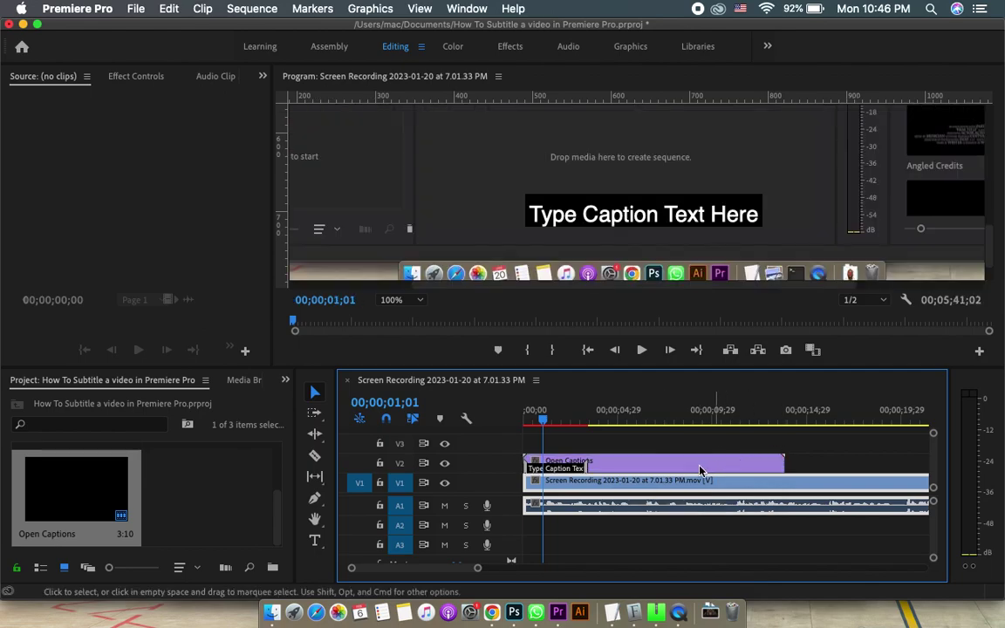
{"action": "double_click", "coordinate": [562, 474]}
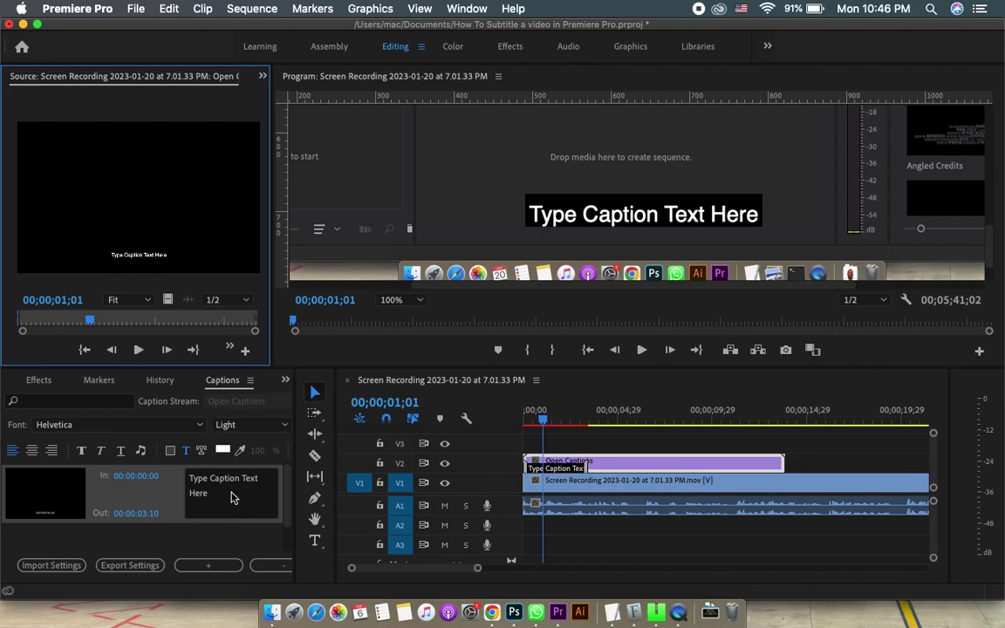
Step: Replace the placeholder caption with 'I'm doing good, thank you.', fixing the capital G
{"action": "left_click", "coordinate": [216, 497]}
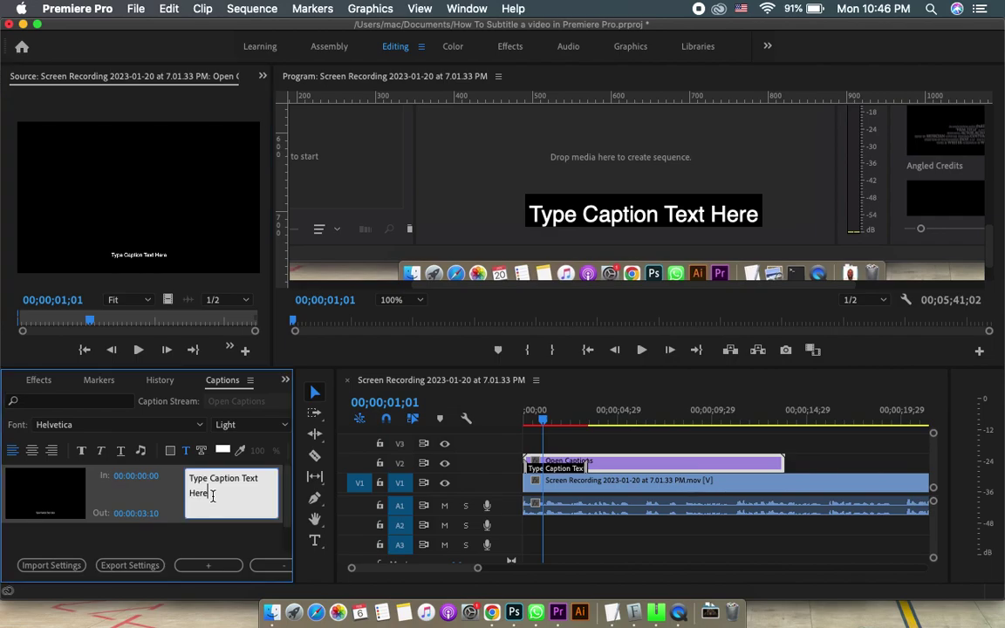
{"action": "left_click_drag", "start_coordinate": [214, 496], "coordinate": [187, 481]}
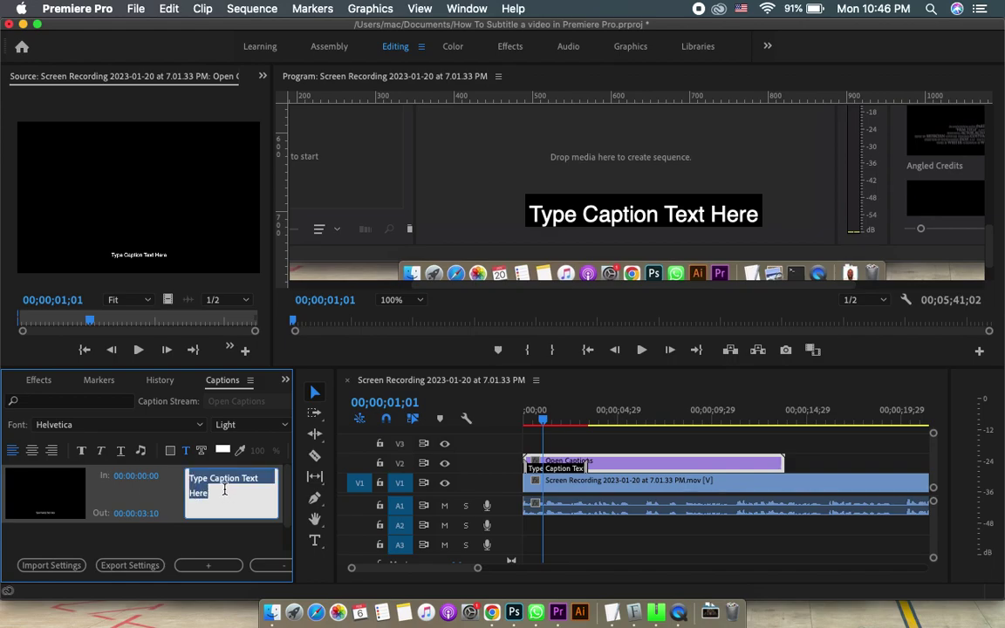
{"action": "key", "text": "BackSpace"}
{"action": "type", "text": "I'm "}
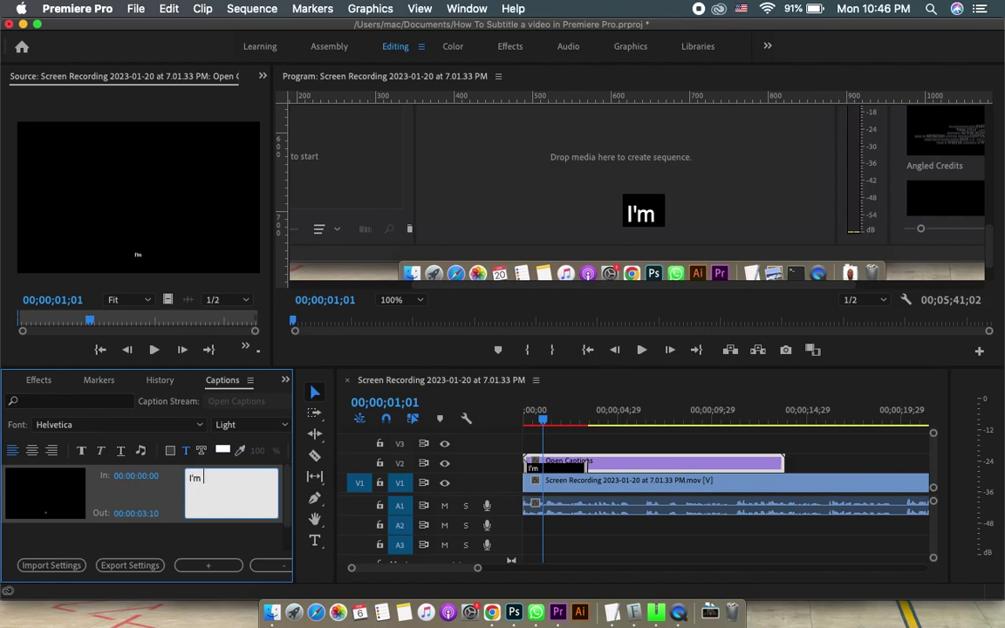
{"action": "type", "text": "doi"}
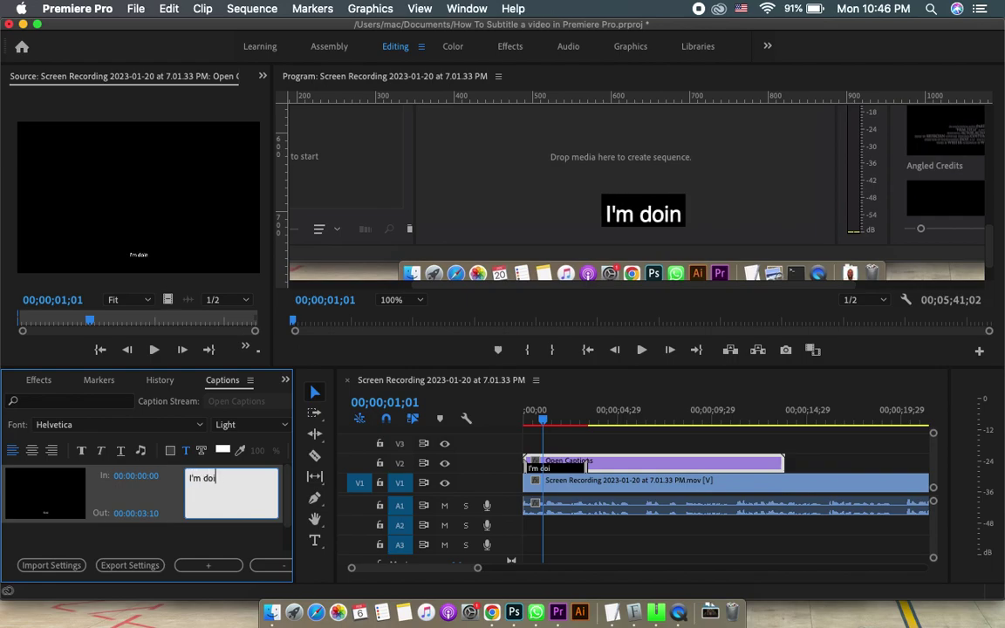
{"action": "type", "text": "ng Good"}
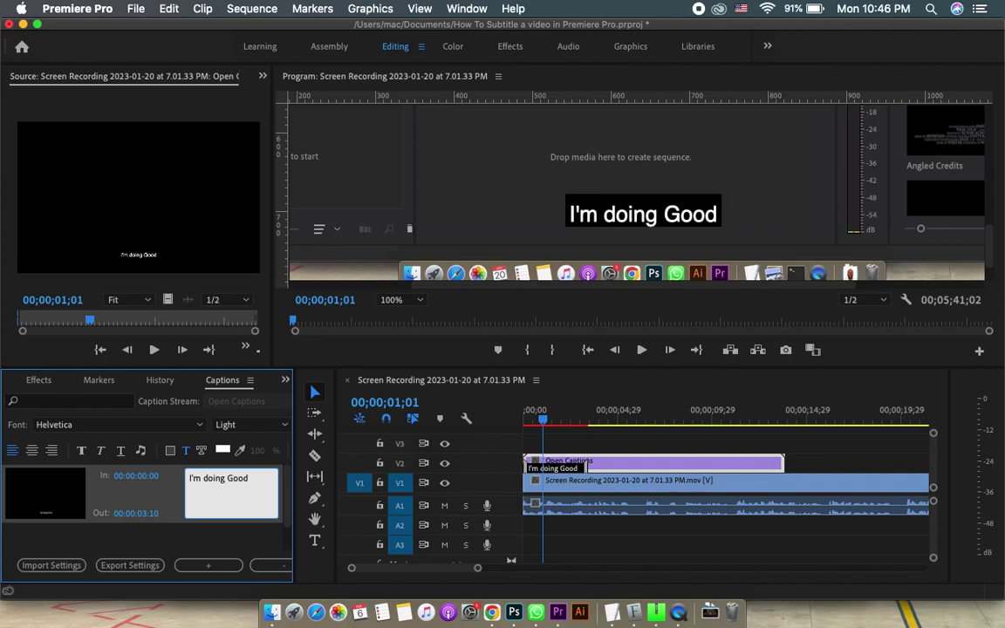
{"action": "key", "text": "BackSpace"}
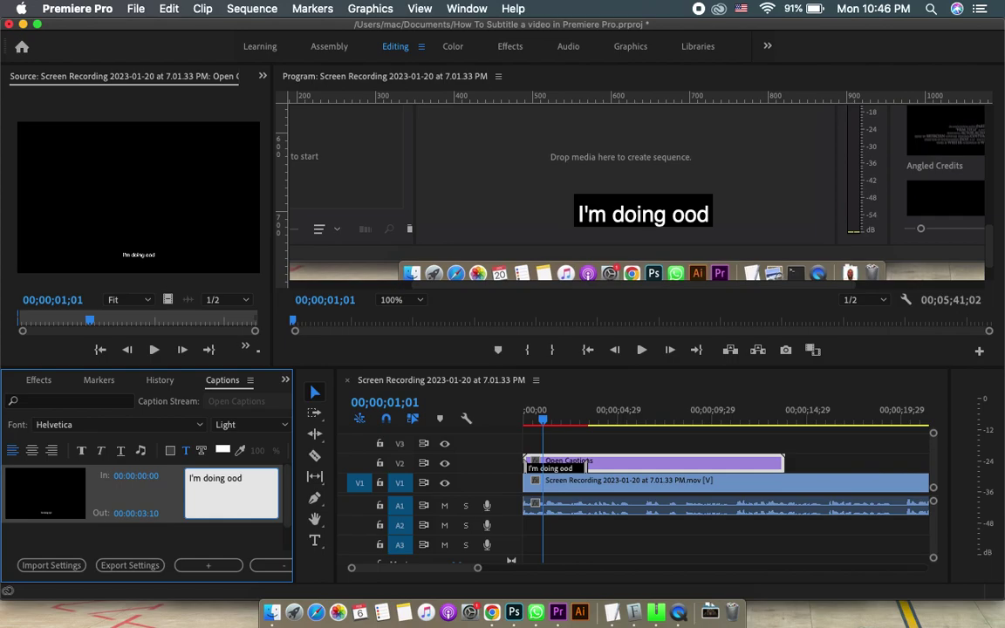
{"action": "type", "text": "g"}
{"action": "left_click_drag", "start_coordinate": [247, 481], "coordinate": [176, 483]}
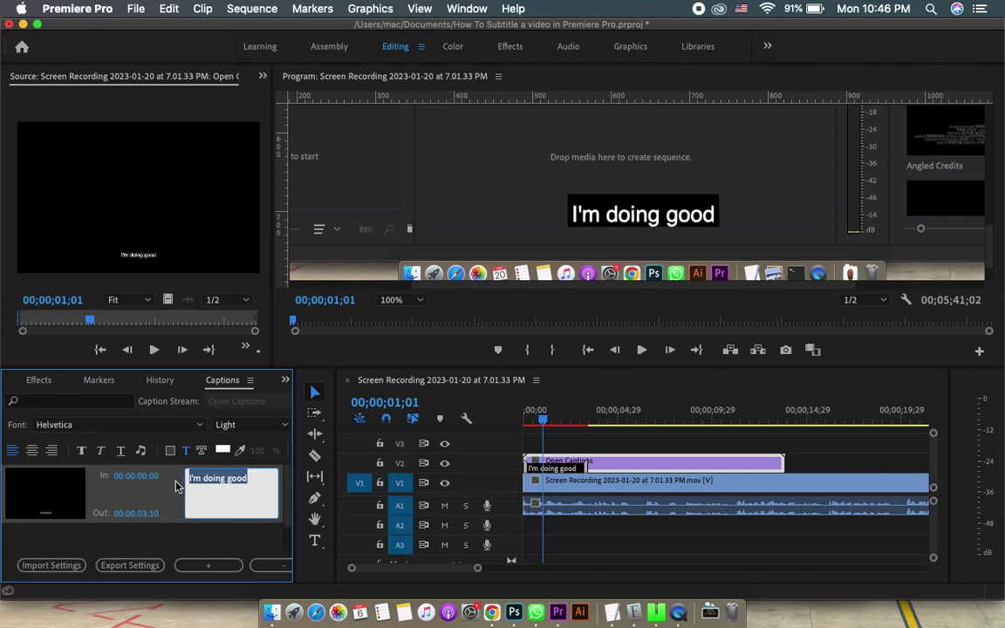
{"action": "left_click", "coordinate": [252, 482]}
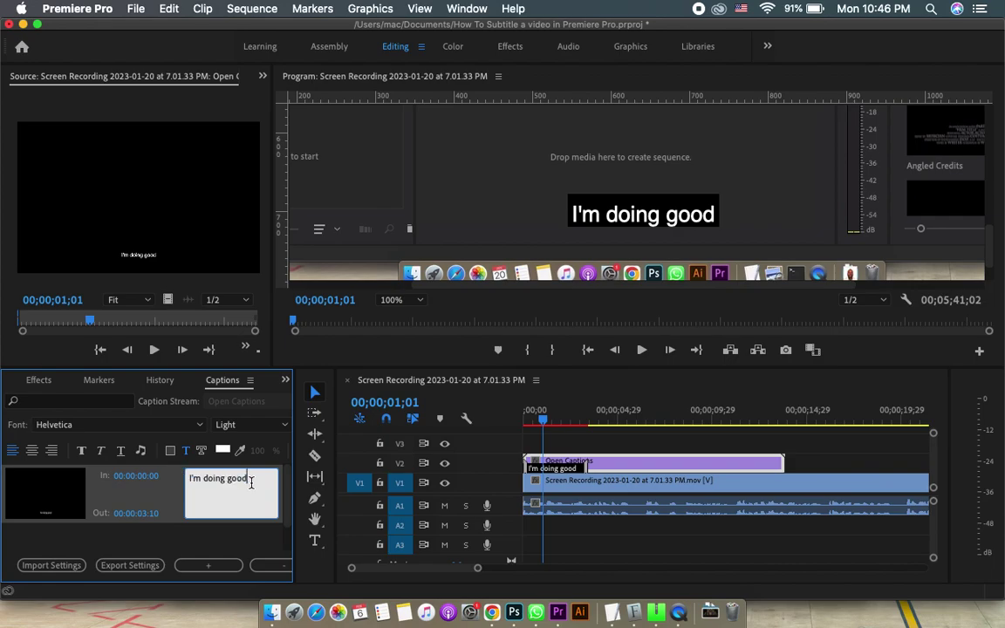
{"action": "key", "text": "BackSpace"}
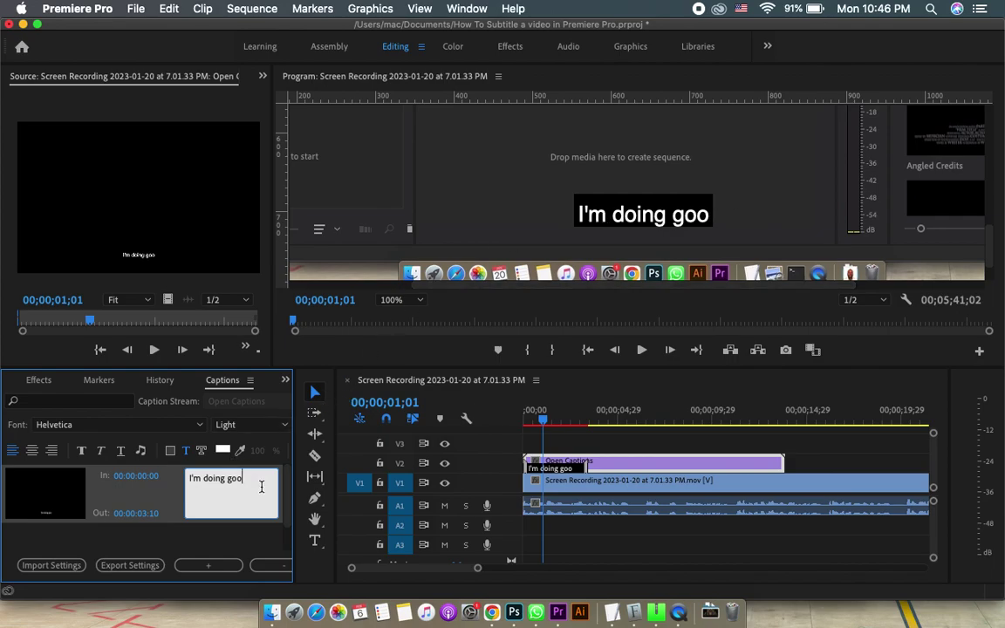
{"action": "type", "text": "d"}
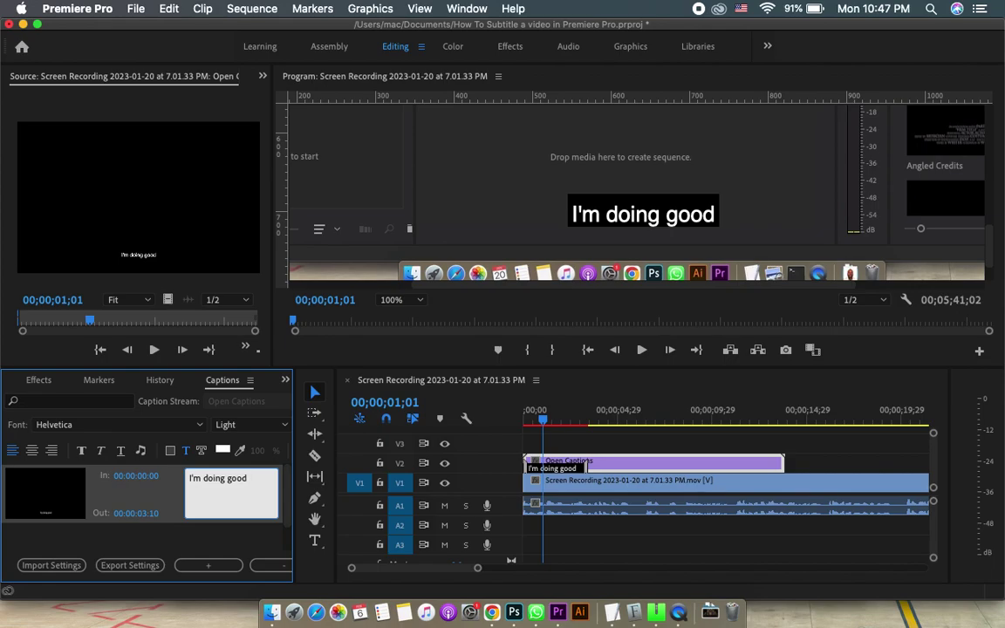
{"action": "type", "text": ","}
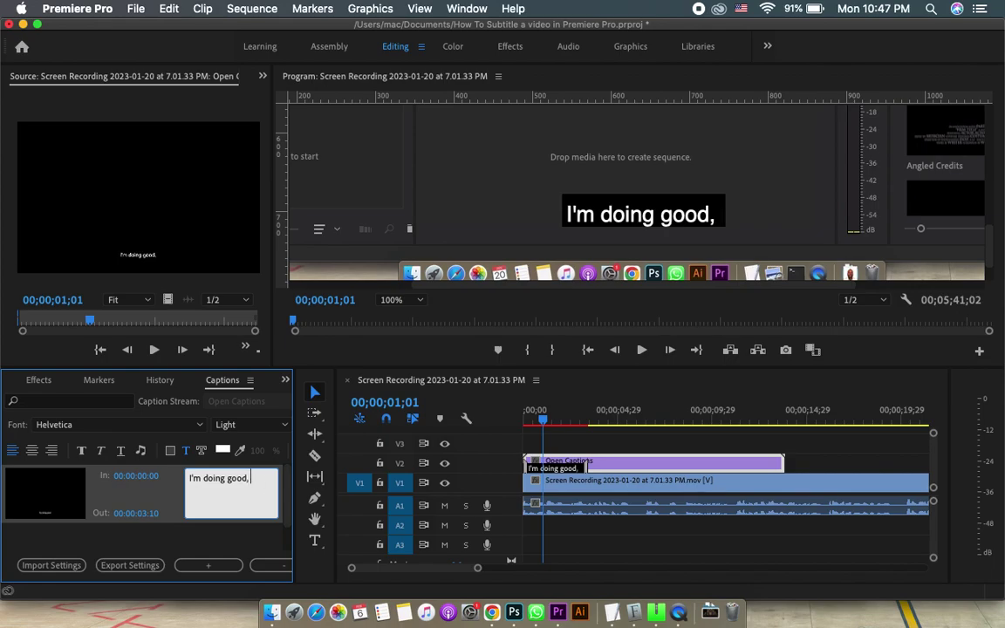
{"action": "type", "text": " th"}
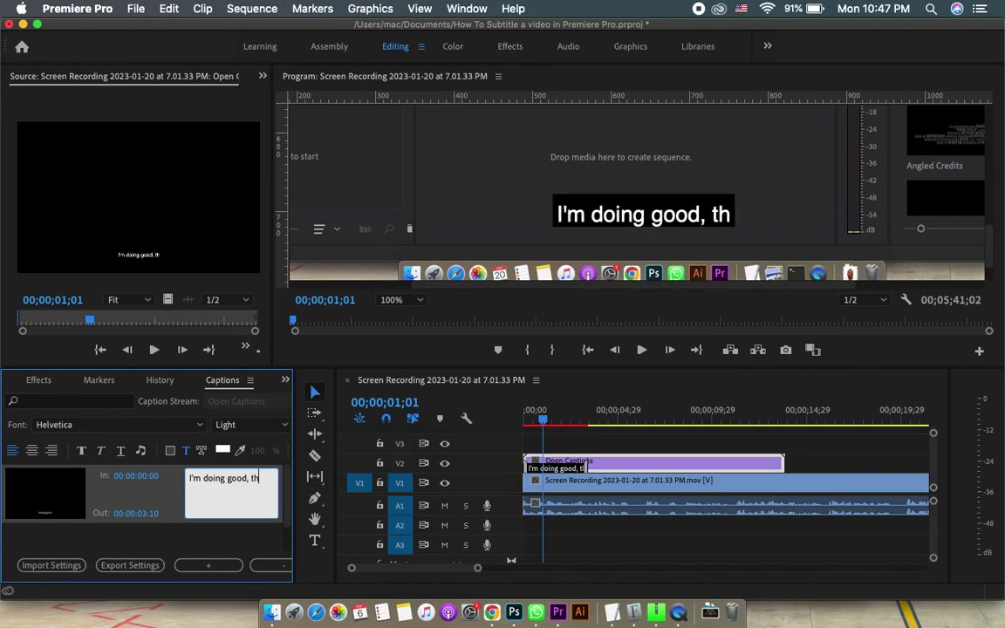
{"action": "type", "text": "ank yo"}
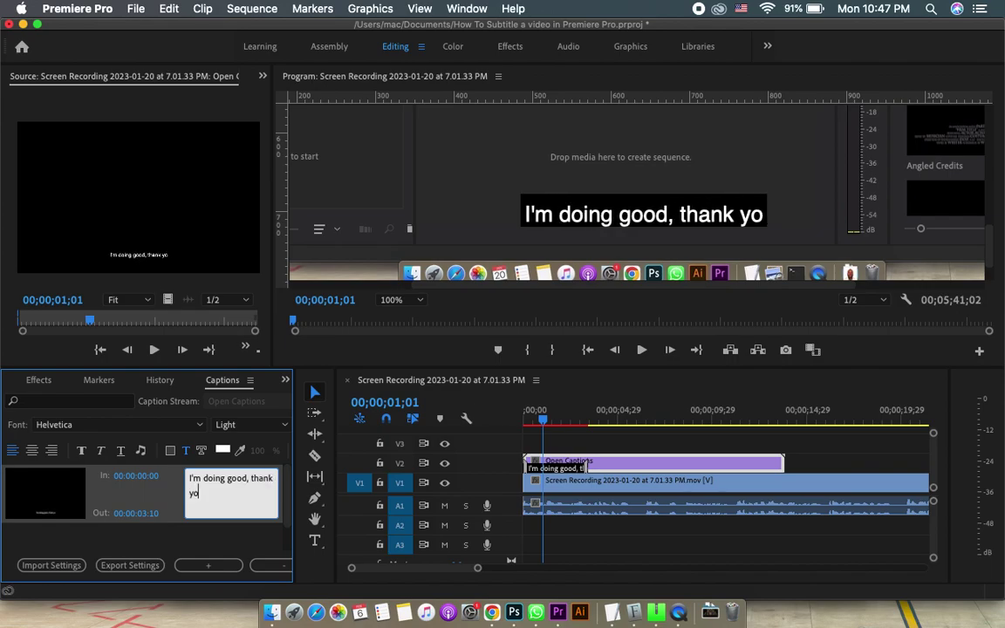
{"action": "type", "text": "u."}
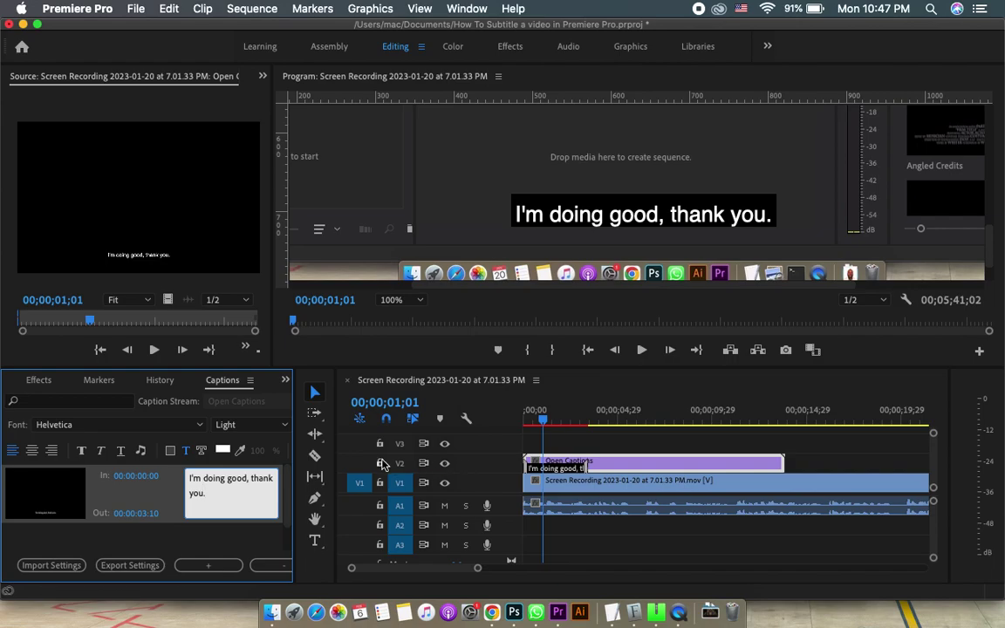
Step: Scrub and play the opening seconds to hear the first spoken line
{"action": "left_click", "coordinate": [512, 425]}
{"action": "key", "text": "Home"}
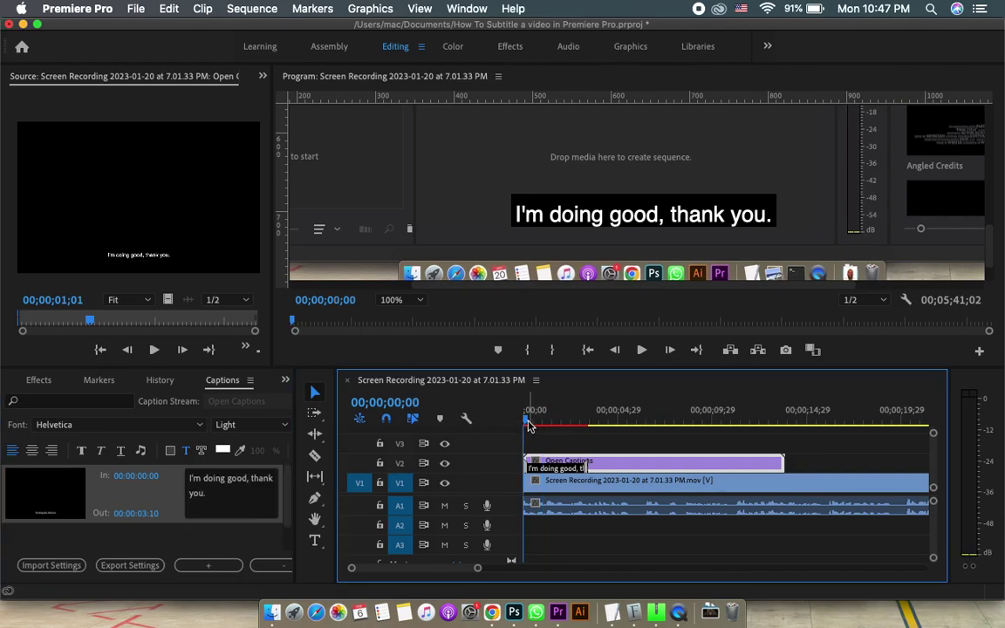
{"action": "mouse_move", "coordinate": [528, 425]}
{"action": "left_mouse_down"}
{"action": "mouse_move", "coordinate": [580, 423]}
{"action": "mouse_move", "coordinate": [521, 422]}
{"action": "left_mouse_up"}
{"action": "key", "text": "space"}
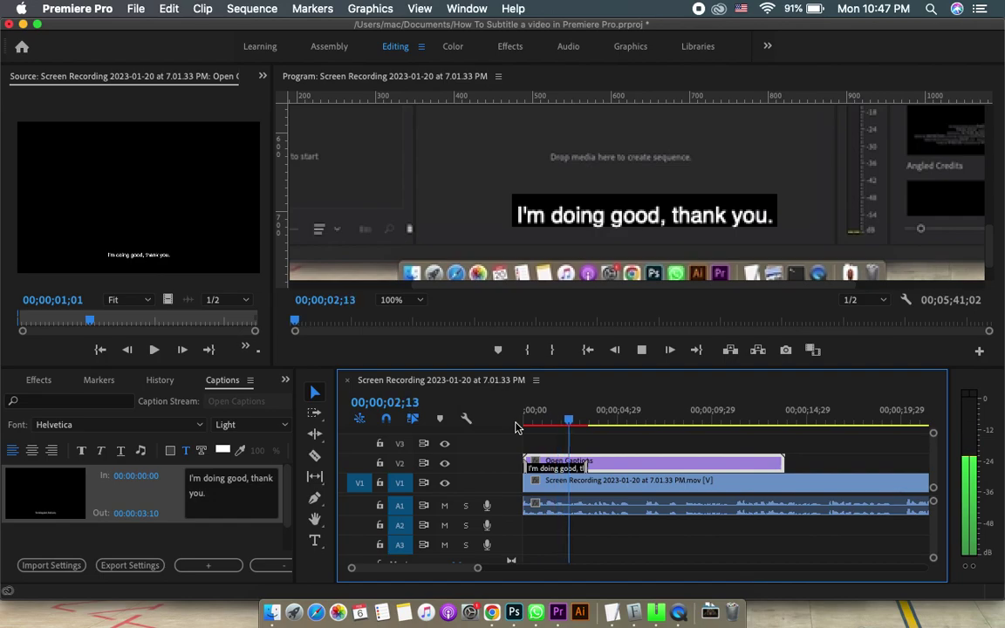
{"action": "key", "text": "space"}
Step: Replay to where the line ends and trim the first caption to end at 00:00:01:02
{"action": "key", "text": "Home"}
{"action": "key", "text": "space"}
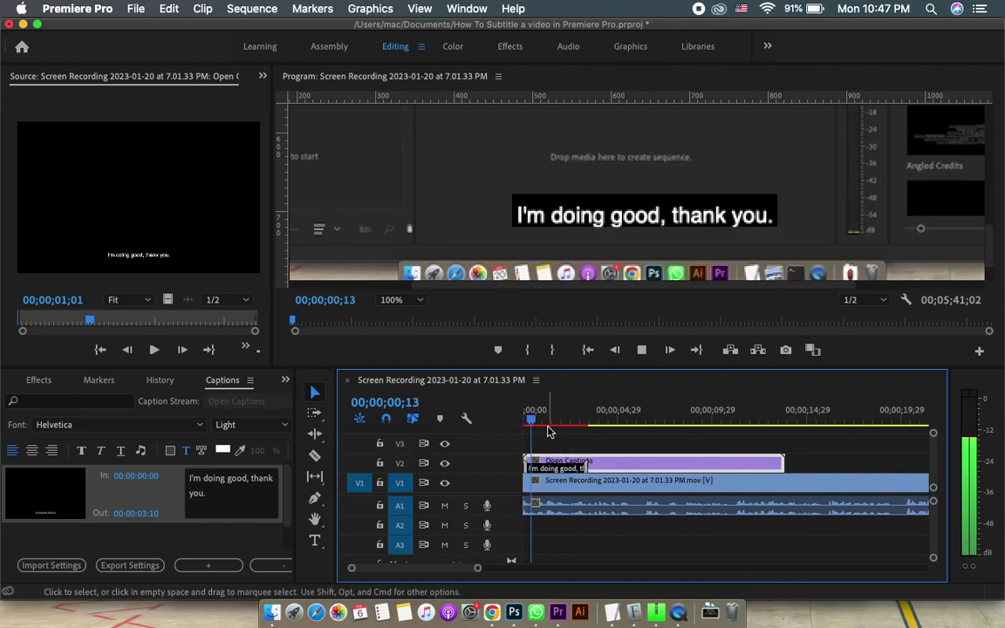
{"action": "key", "text": "space"}
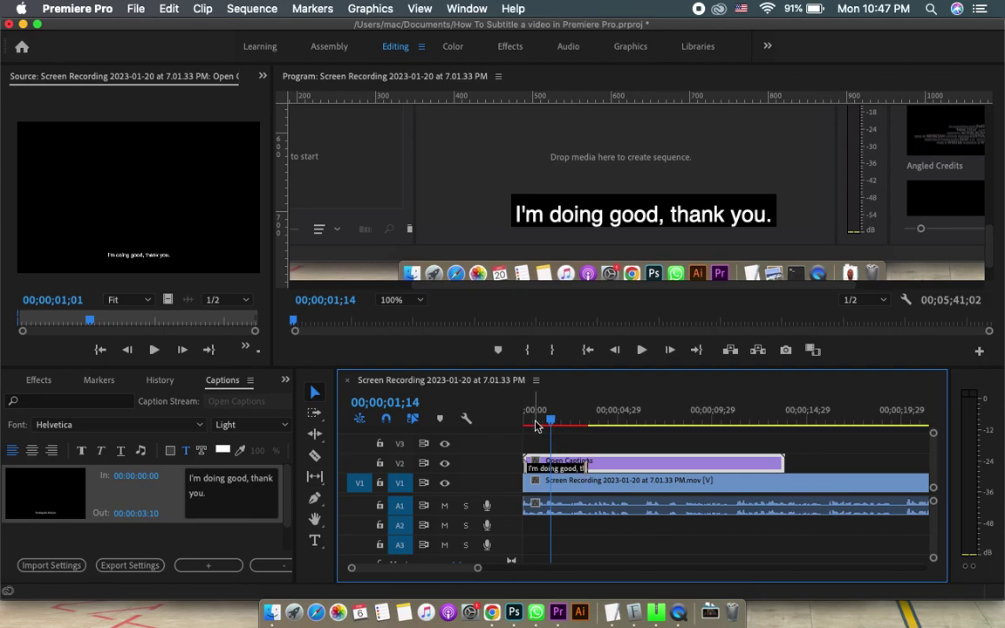
{"action": "key", "text": "Home"}
{"action": "key", "text": "space"}
{"action": "key", "text": "space"}
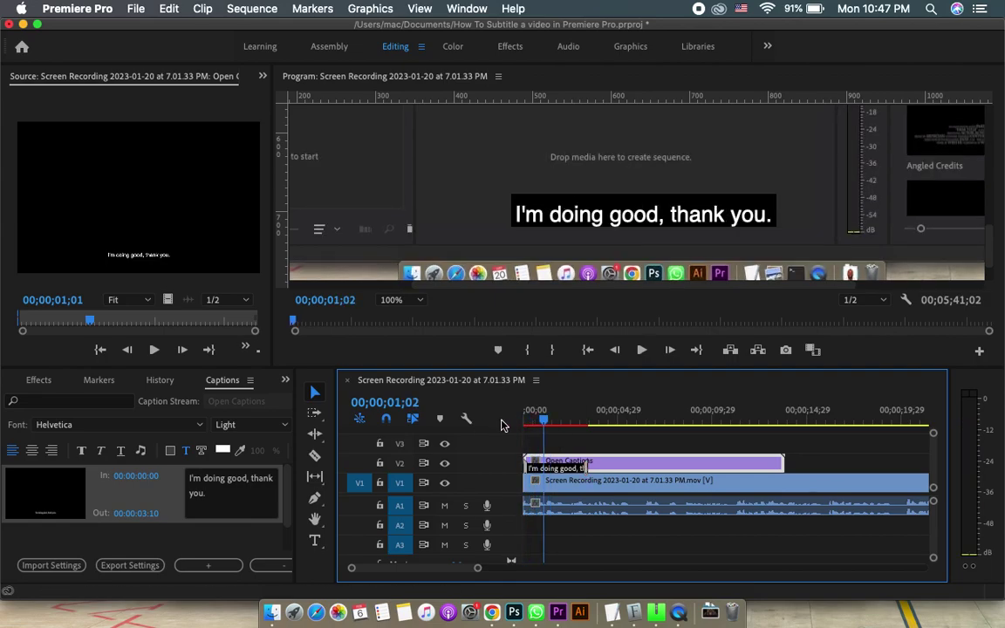
{"action": "left_click_drag", "start_coordinate": [583, 469], "coordinate": [544, 471]}
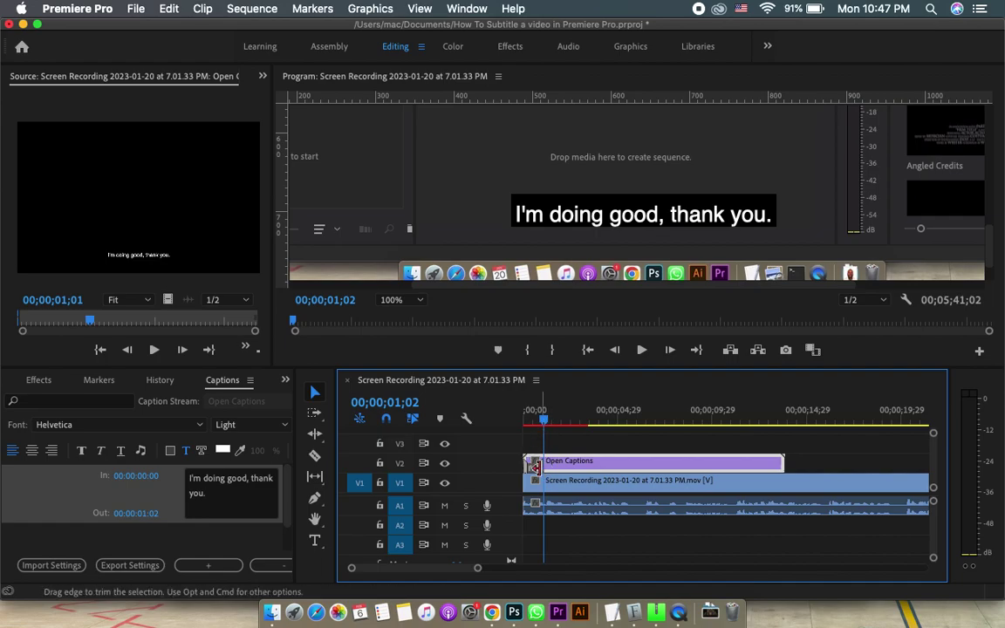
Step: Add a second caption, time the next spoken line, and begin its text with 'G'
{"action": "left_click", "coordinate": [209, 565]}
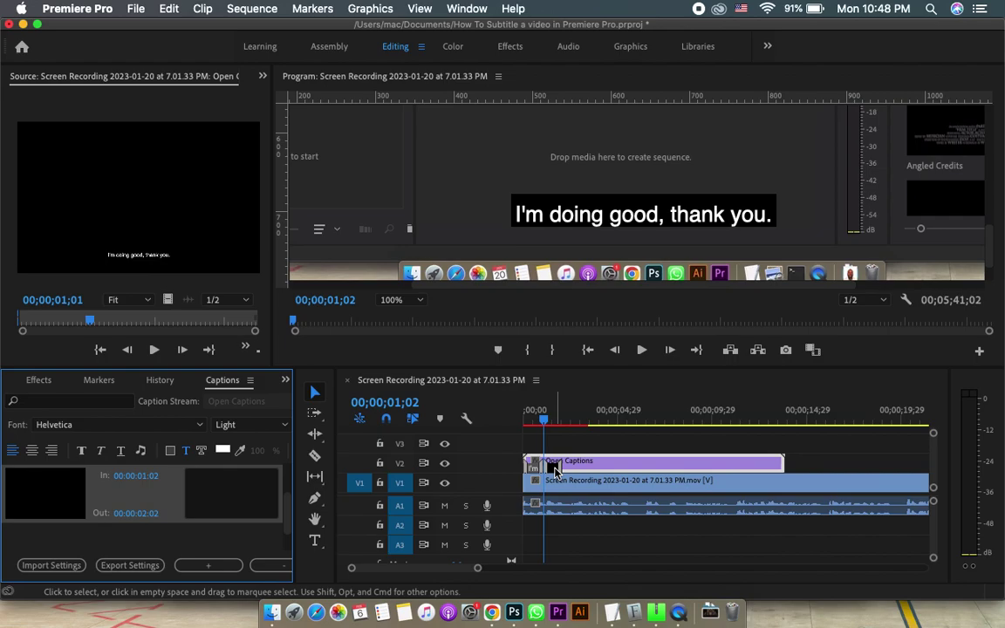
{"action": "left_click_drag", "start_coordinate": [477, 568], "coordinate": [463, 568]}
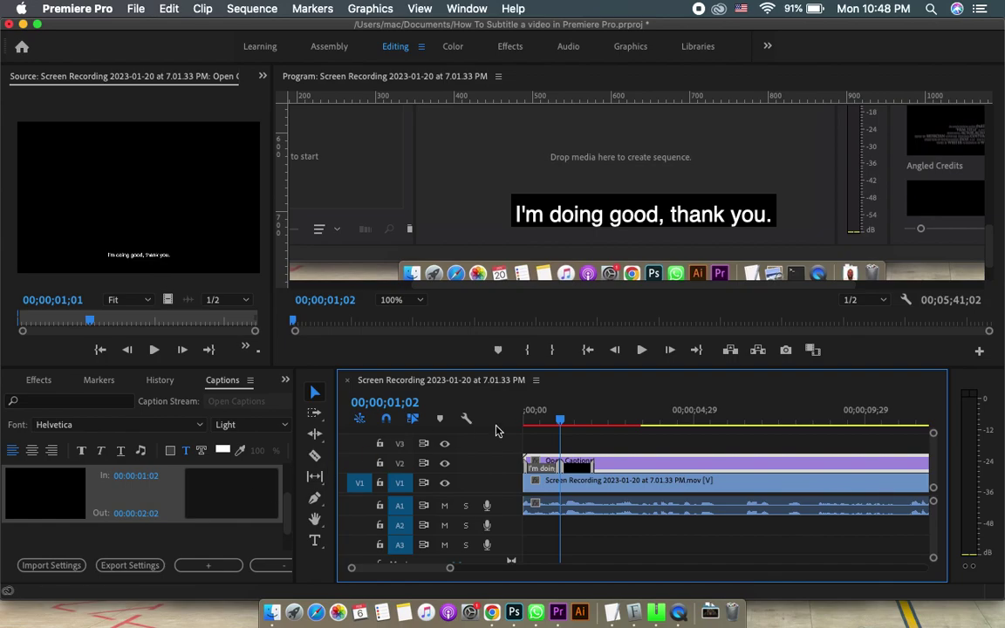
{"action": "key", "text": "space"}
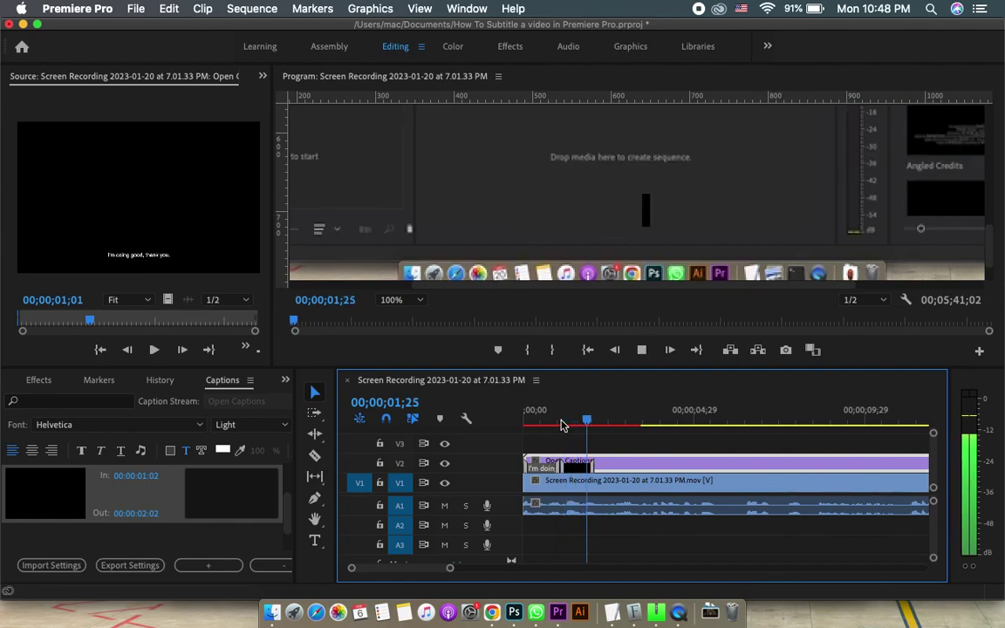
{"action": "key", "text": "space"}
{"action": "left_click", "coordinate": [247, 498]}
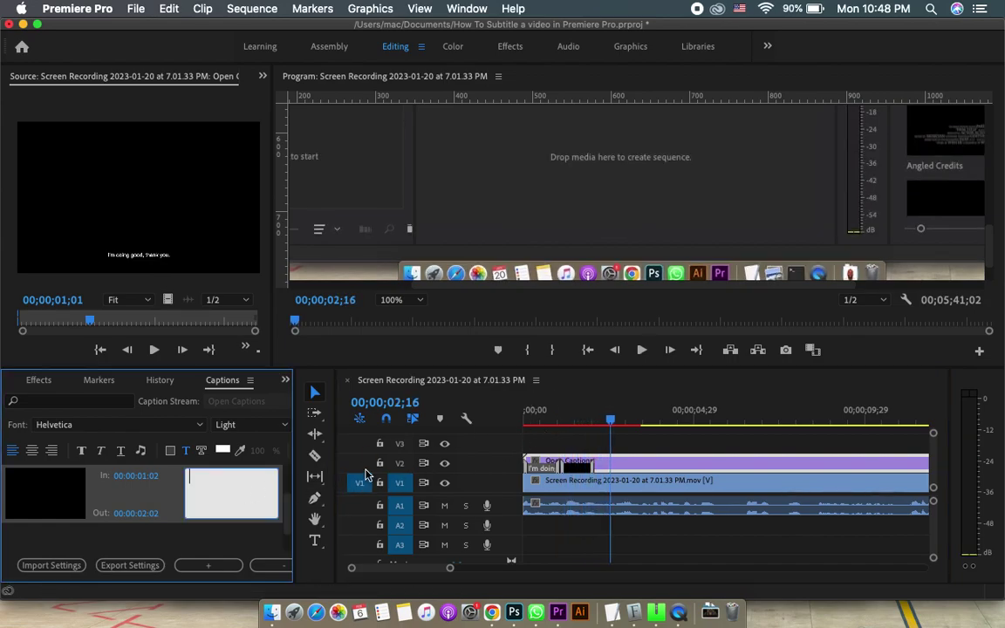
{"action": "type", "text": "Guys, I want"}
Step: Lengthen the second caption to 00:00:05:13 and add 'to teach you' to its text
{"action": "left_click_drag", "start_coordinate": [611, 425], "coordinate": [578, 425]}
{"action": "left_click_drag", "start_coordinate": [597, 469], "coordinate": [713, 467]}
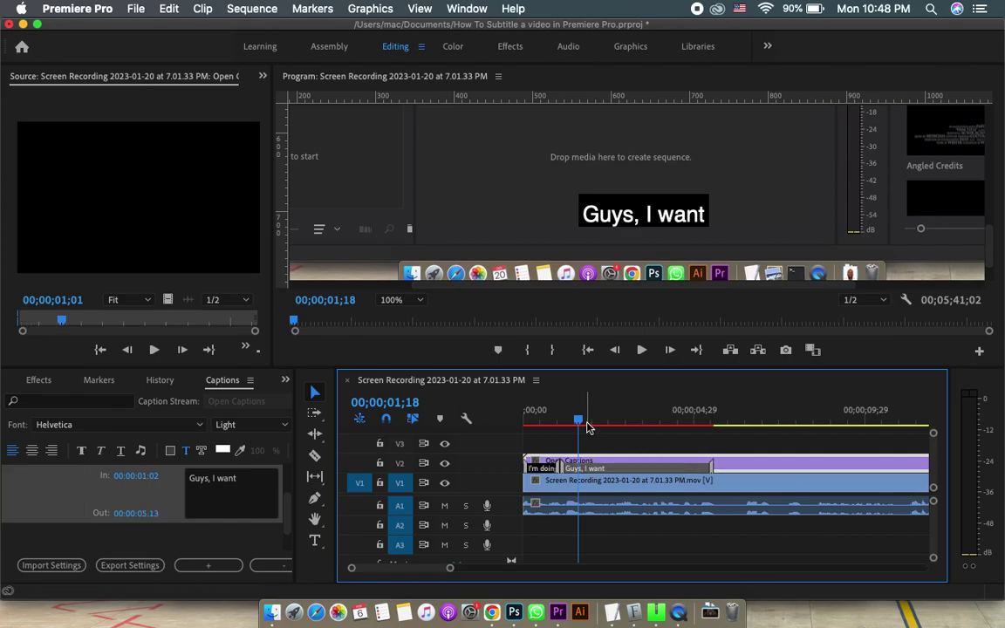
{"action": "left_click", "coordinate": [259, 487]}
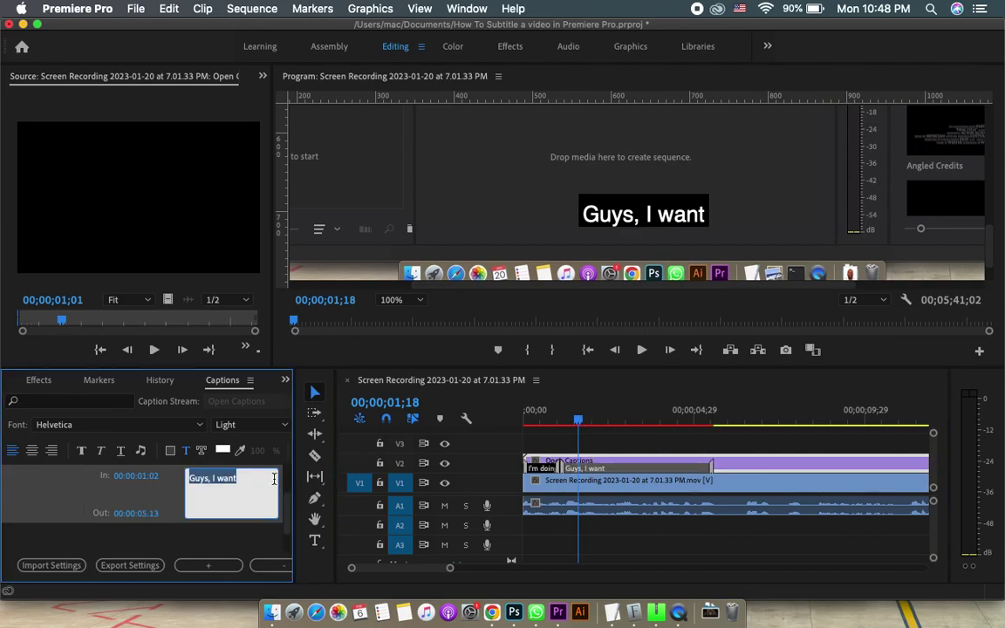
{"action": "type", "text": "to"}
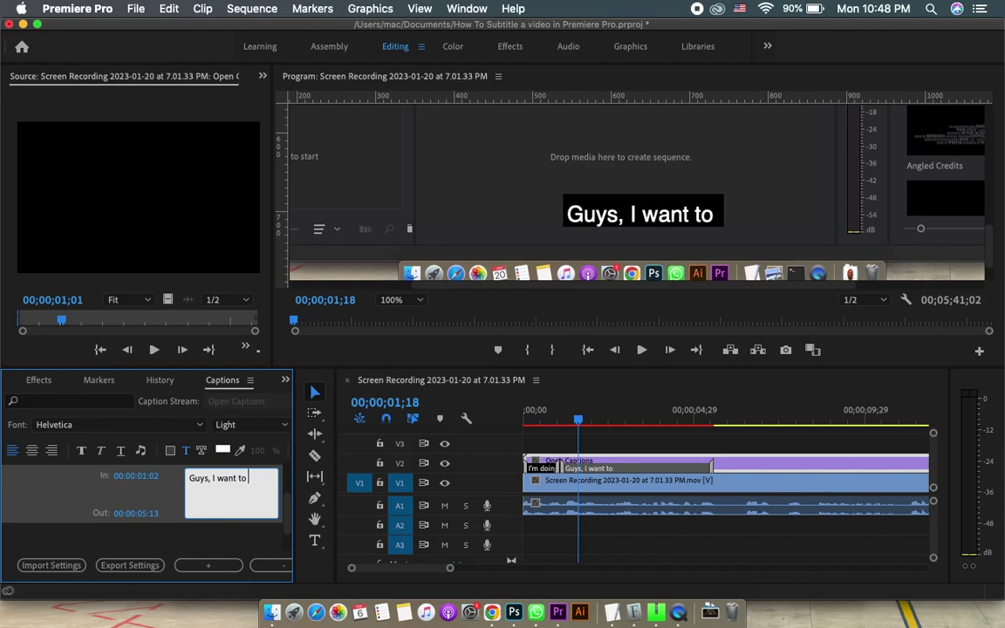
{"action": "type", "text": " teach you"}
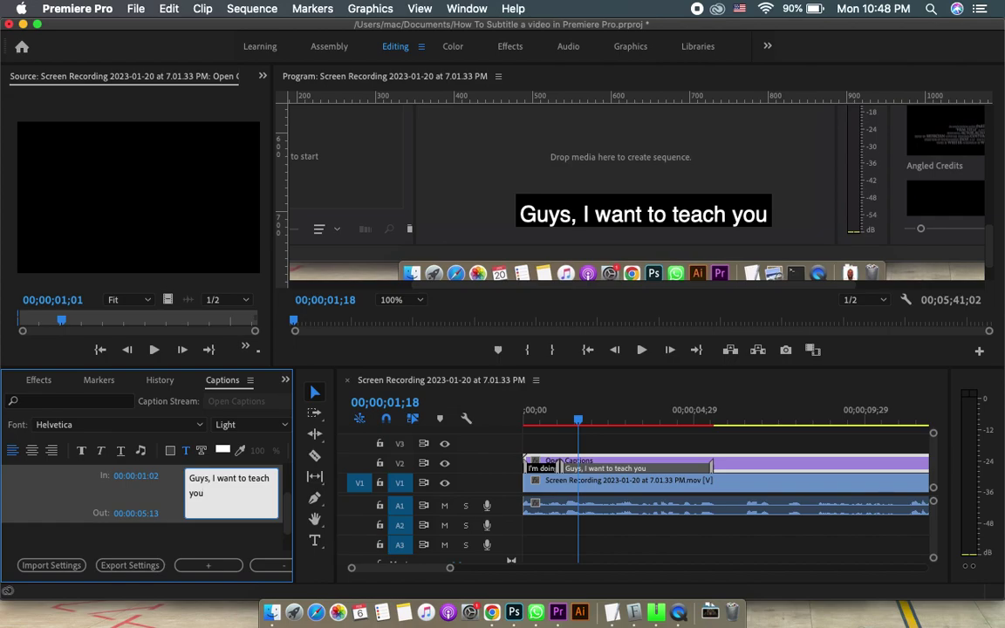
{"action": "type", "text": " n"}
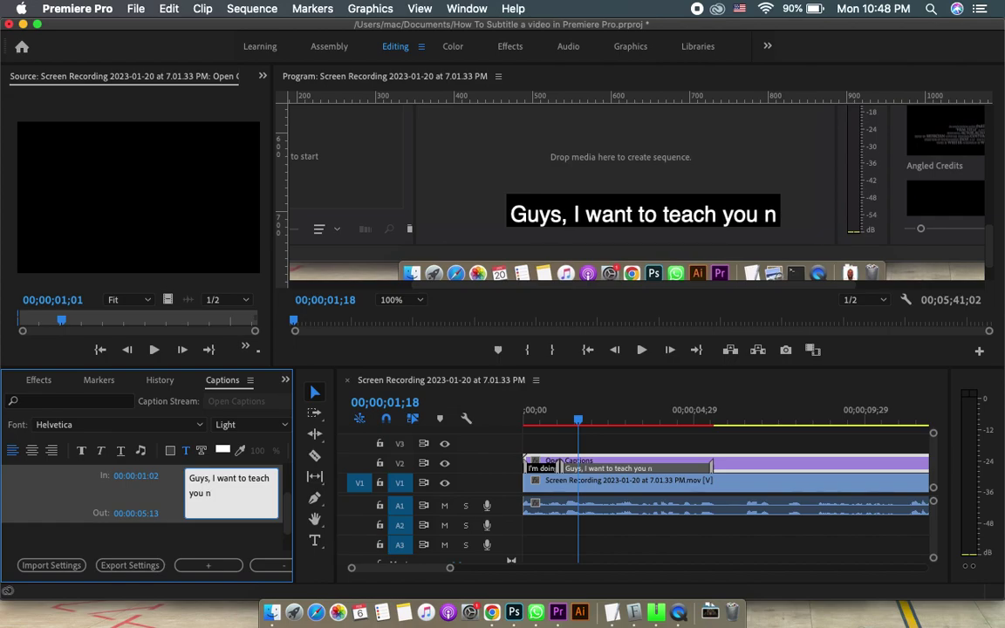
{"action": "key", "text": "BackSpace"}
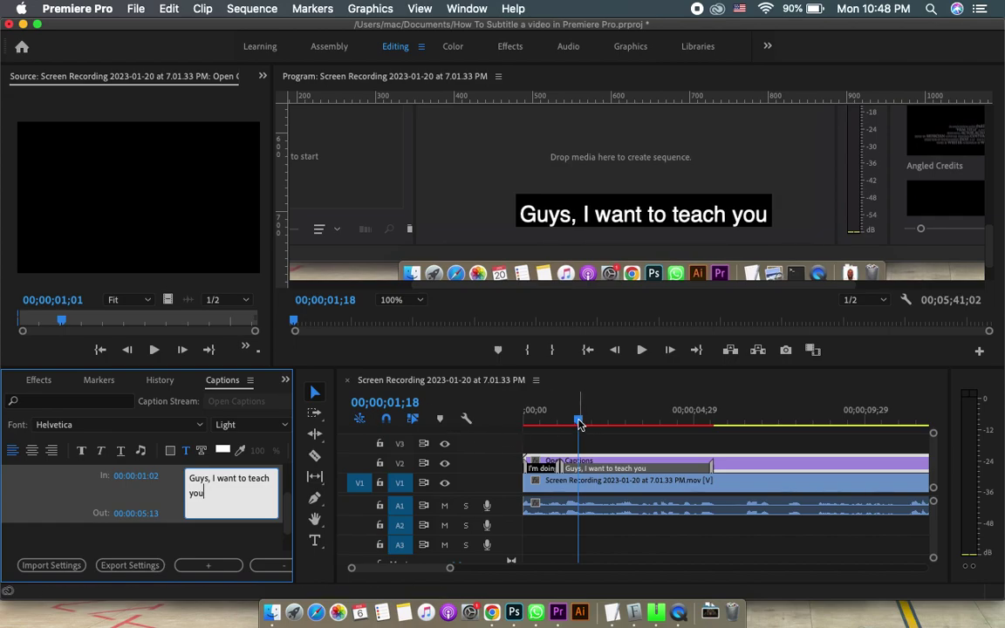
Step: Replay the sequence and finish the second caption with 'today'
{"action": "left_click_drag", "start_coordinate": [579, 420], "coordinate": [538, 426]}
{"action": "key", "text": "space"}
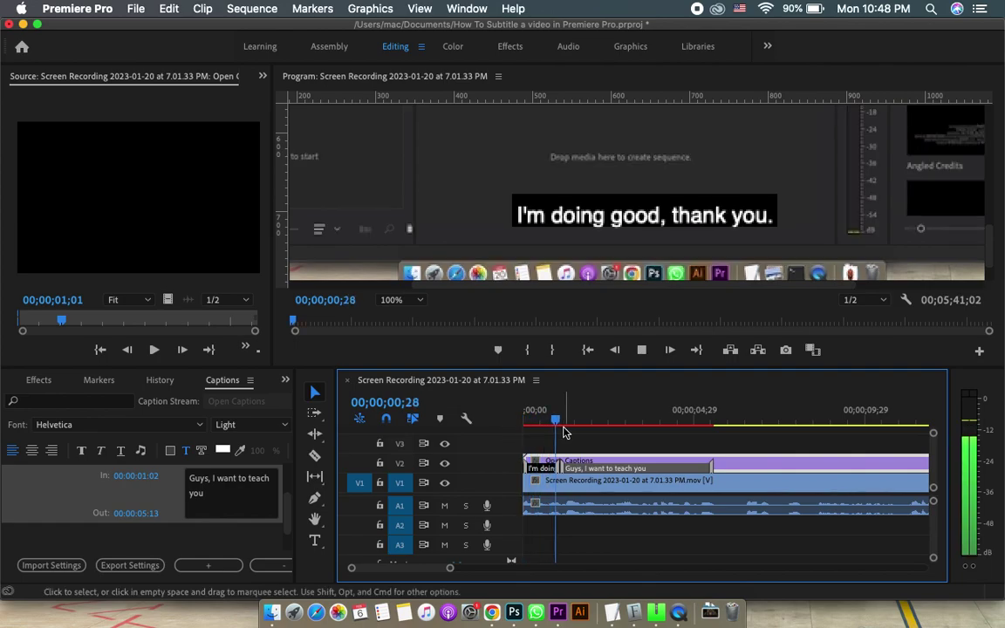
{"action": "key", "text": "space"}
{"action": "key", "text": "space"}
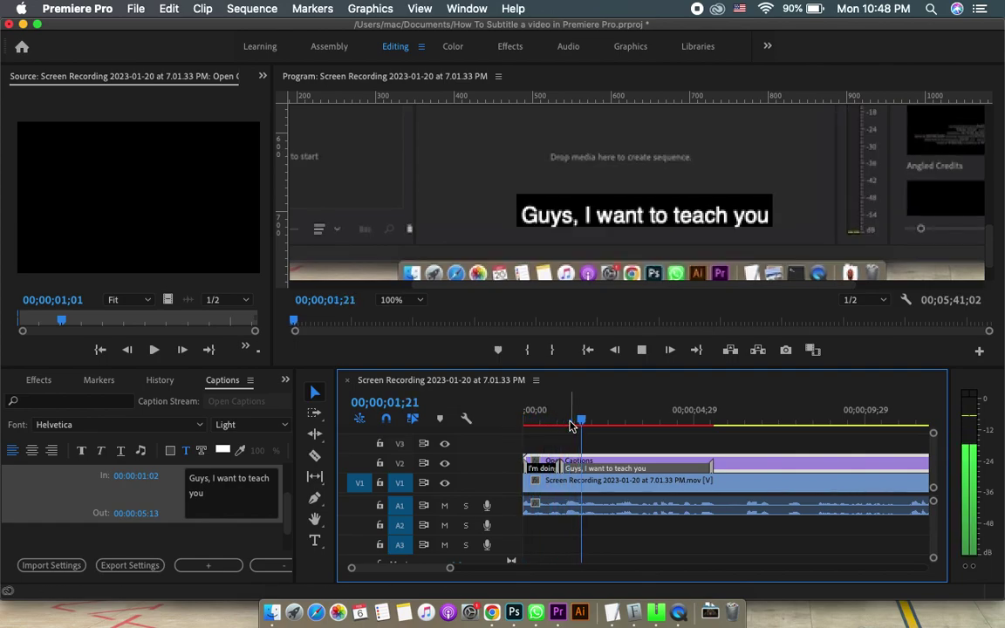
{"action": "key", "text": "space"}
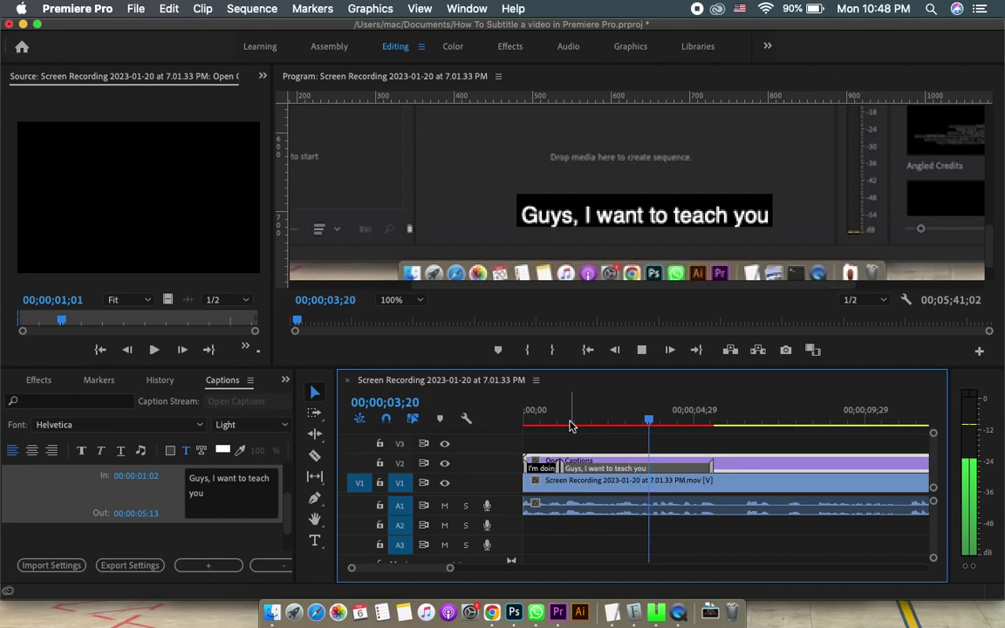
{"action": "left_click", "coordinate": [256, 495]}
{"action": "type", "text": "today"}
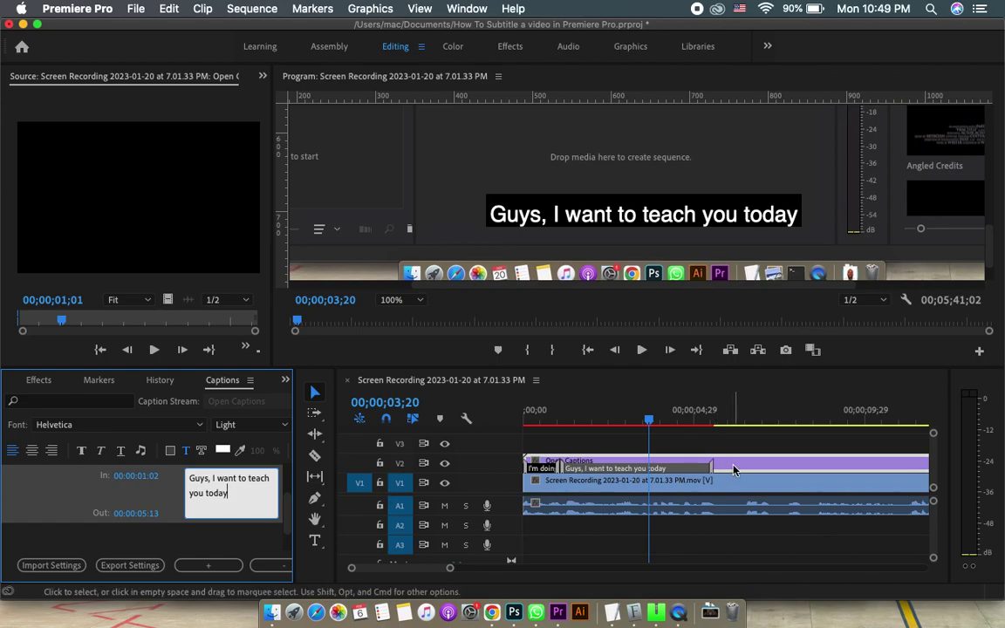
Step: Trim the second caption to end at 00:00:02:19, then add an empty third caption
{"action": "left_click_drag", "start_coordinate": [601, 424], "coordinate": [593, 431]}
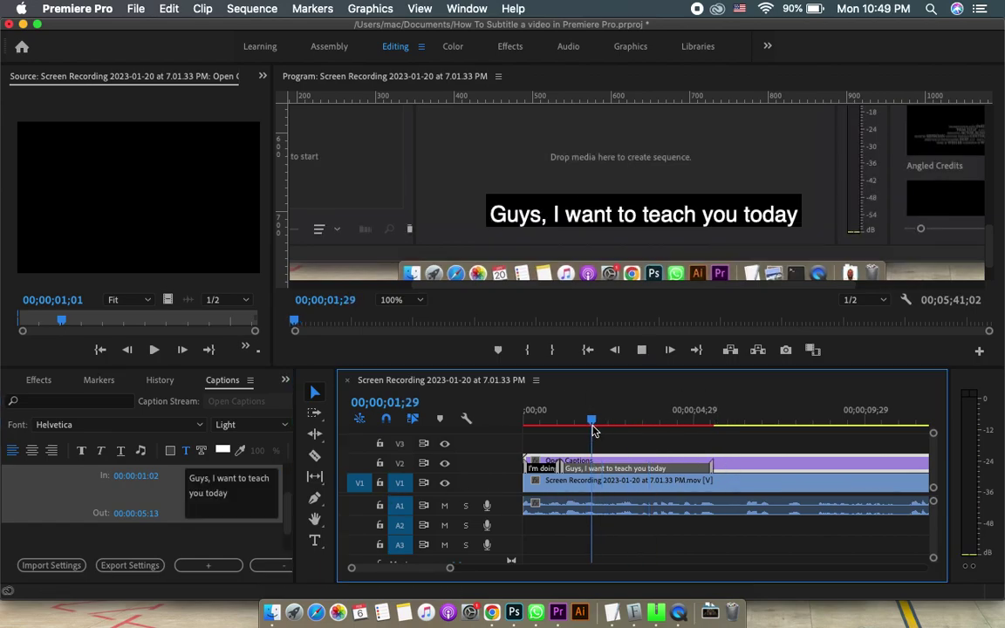
{"action": "key", "text": "space"}
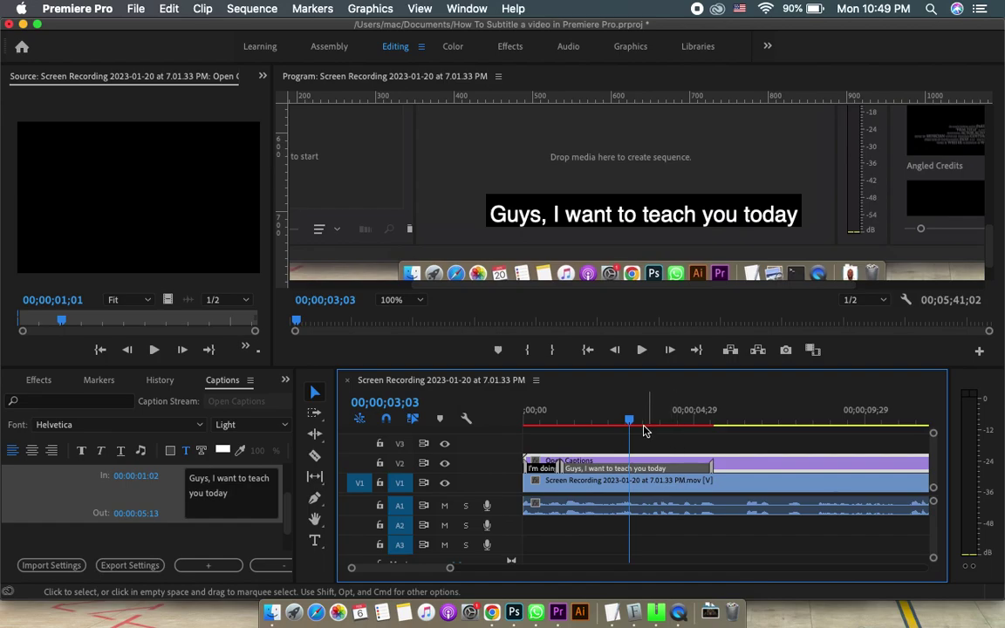
{"action": "key", "text": "j"}
{"action": "key", "text": "j"}
{"action": "key", "text": "l"}
{"action": "key", "text": "k"}
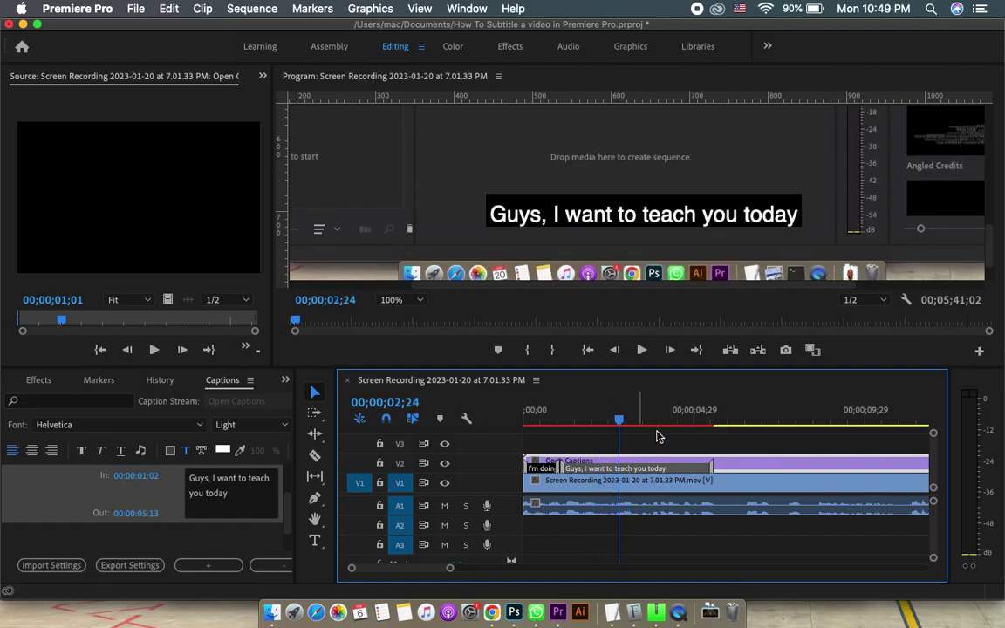
{"action": "left_click_drag", "start_coordinate": [628, 469], "coordinate": [620, 468]}
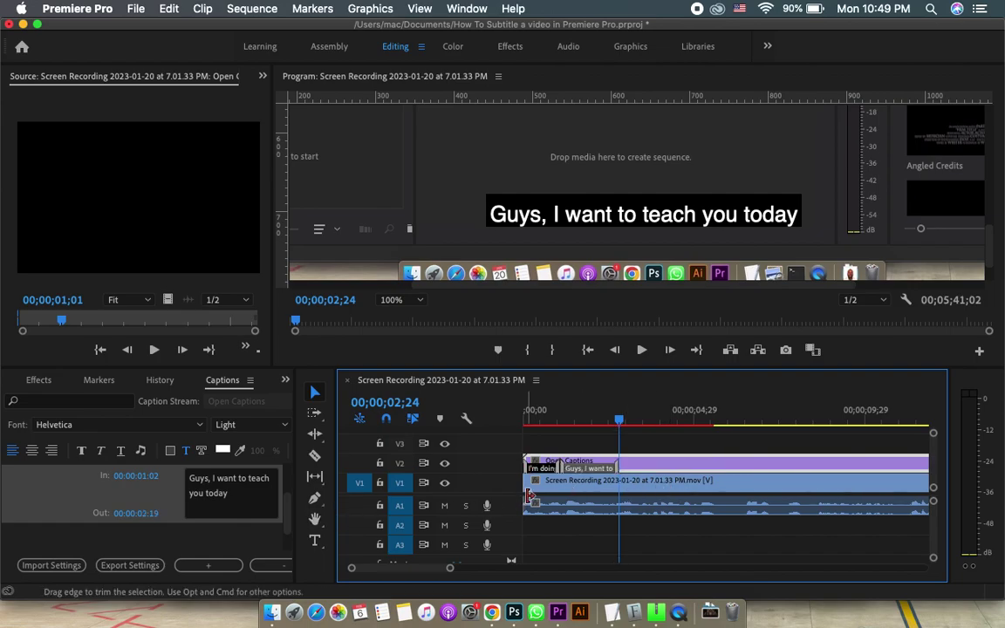
{"action": "left_click", "coordinate": [233, 565]}
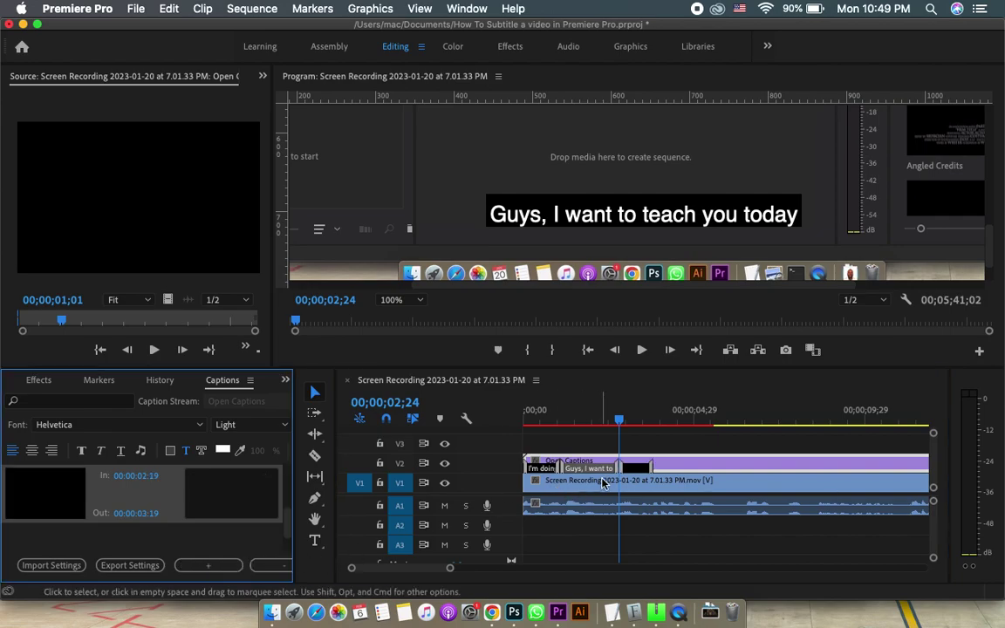
Step: Preview ahead and extend the new caption clip to end at 00:00:06:07
{"action": "left_click", "coordinate": [621, 425]}
{"action": "key", "text": "space"}
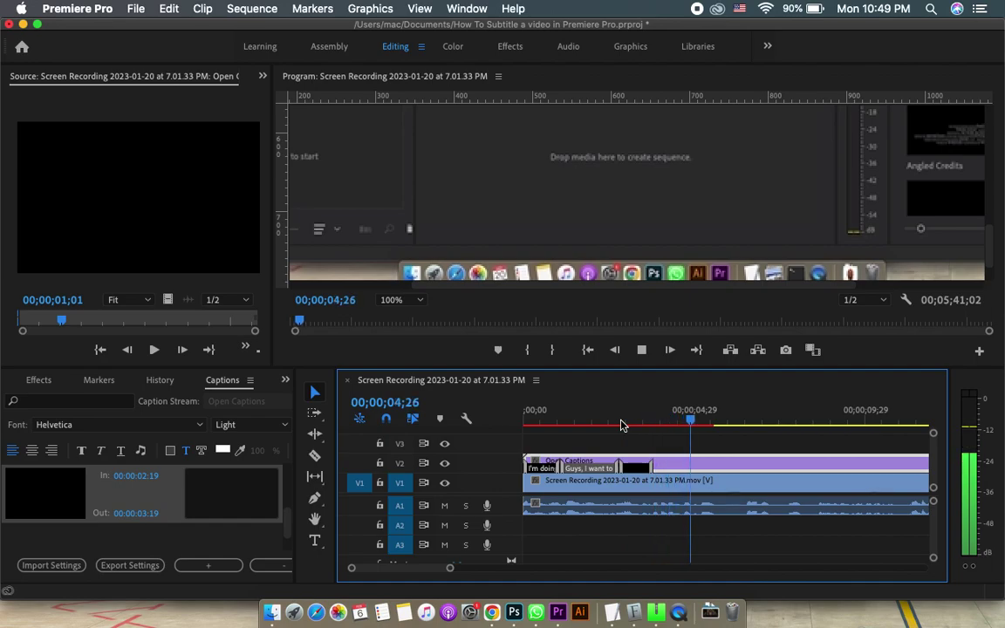
{"action": "key", "text": "space"}
{"action": "left_click_drag", "start_coordinate": [649, 467], "coordinate": [737, 468]}
Step: Enter 'How to use Typewriter effect in Premiere Pro' and replay the sequence from the start
{"action": "left_click", "coordinate": [246, 495]}
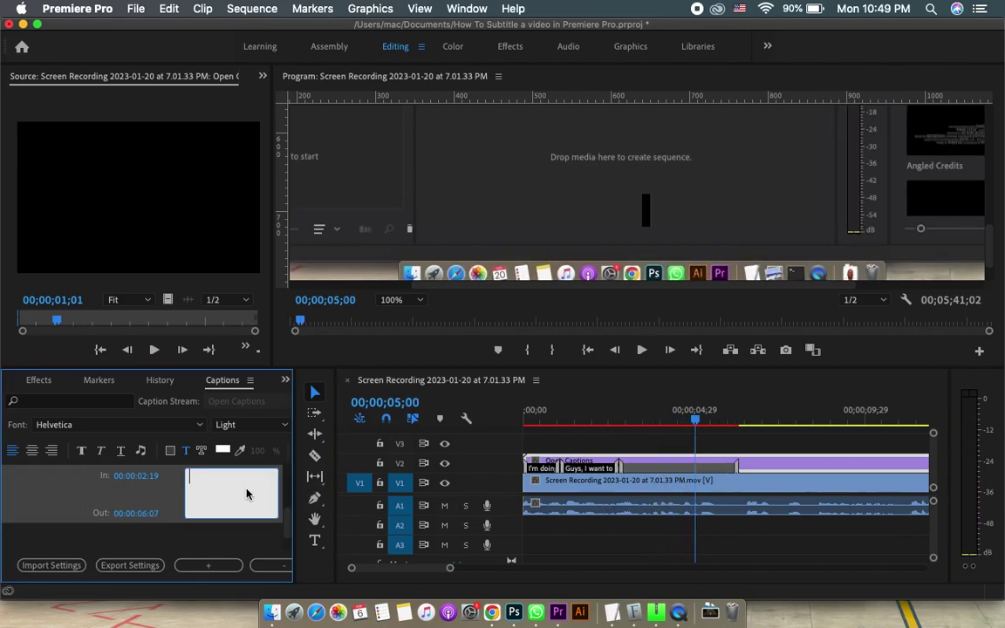
{"action": "type", "text": "How "}
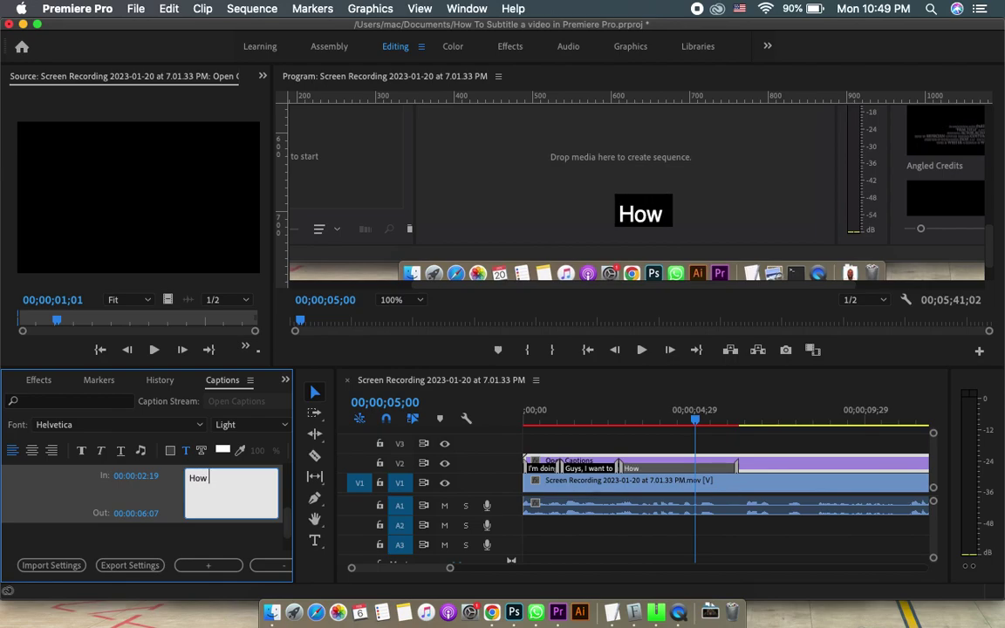
{"action": "type", "text": "to use "}
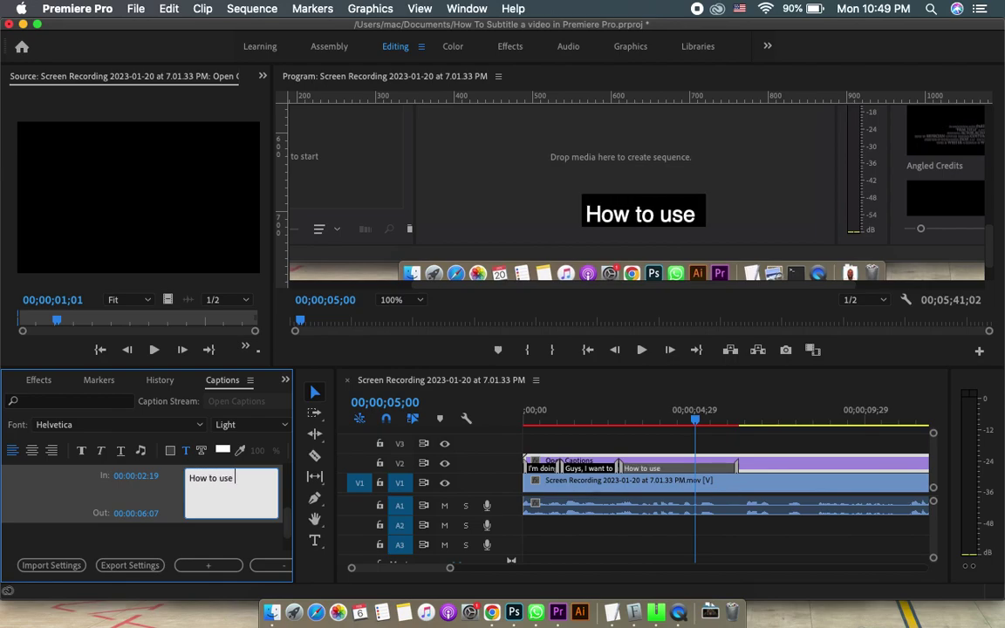
{"action": "type", "text": "Typ"}
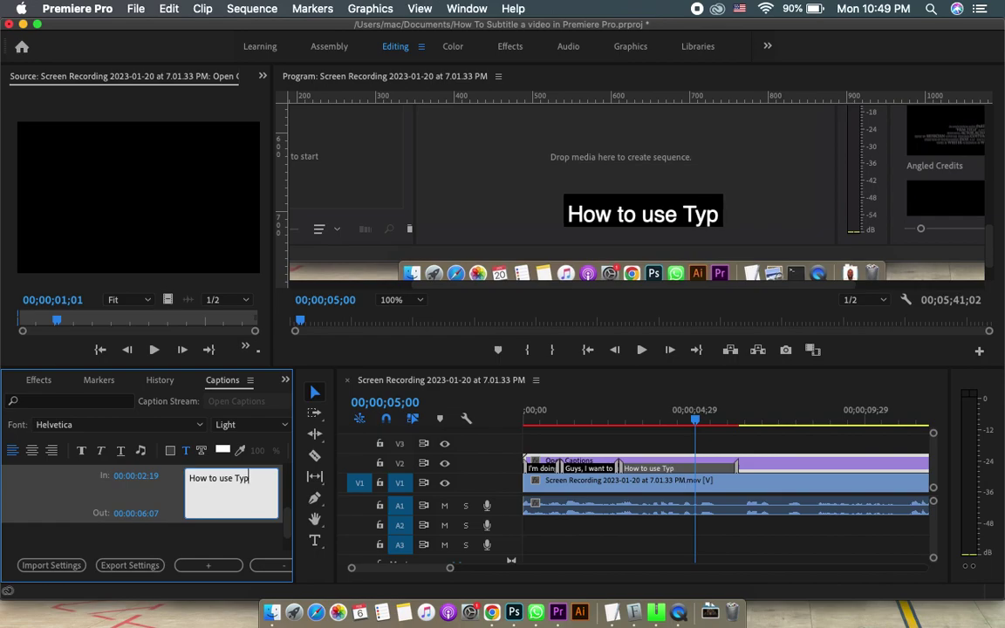
{"action": "type", "text": "ewriter"}
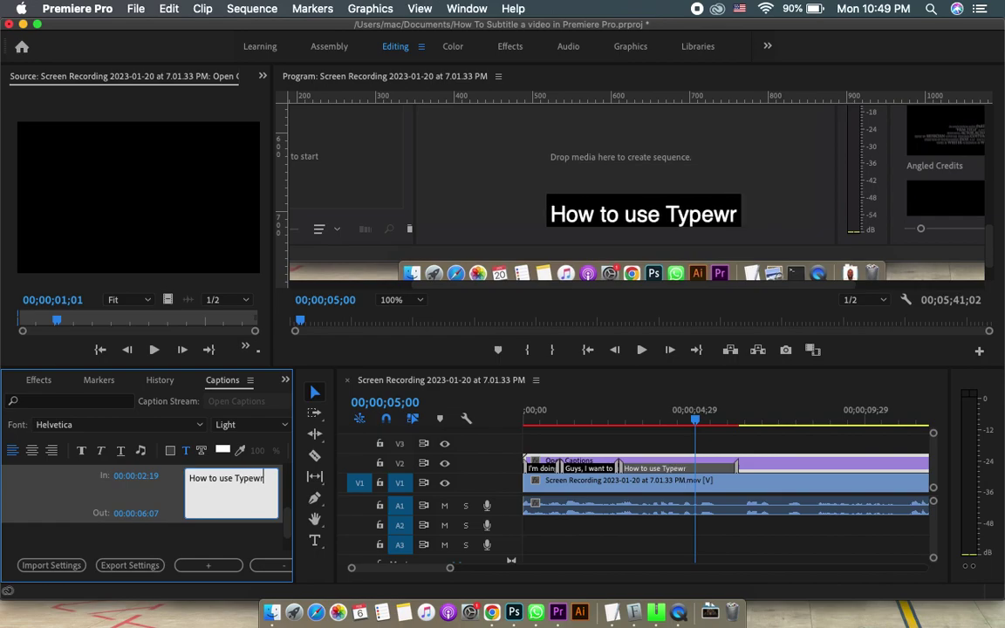
{"action": "type", "text": "effect"}
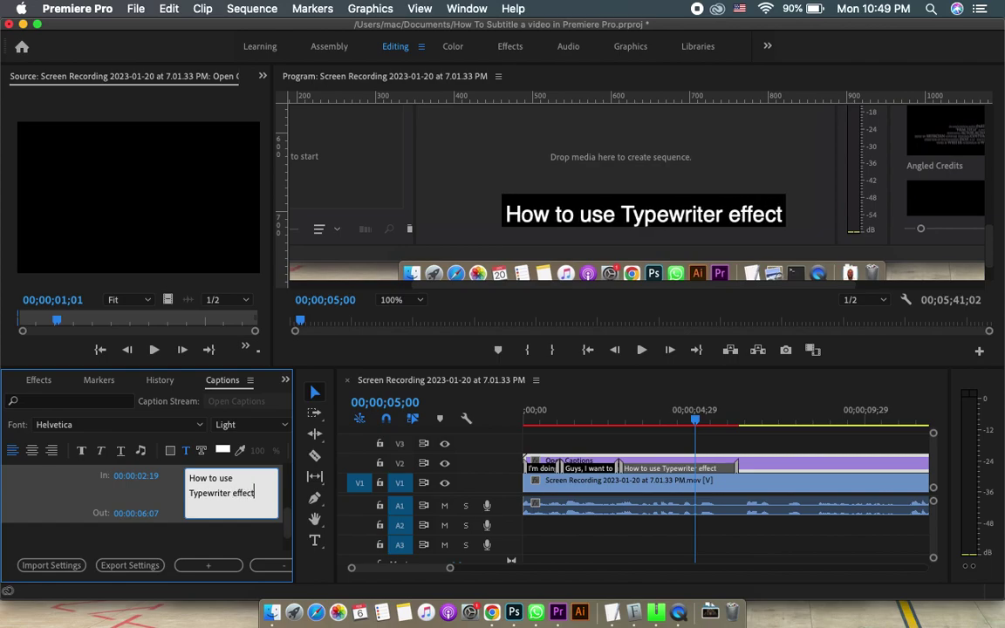
{"action": "type", "text": " i"}
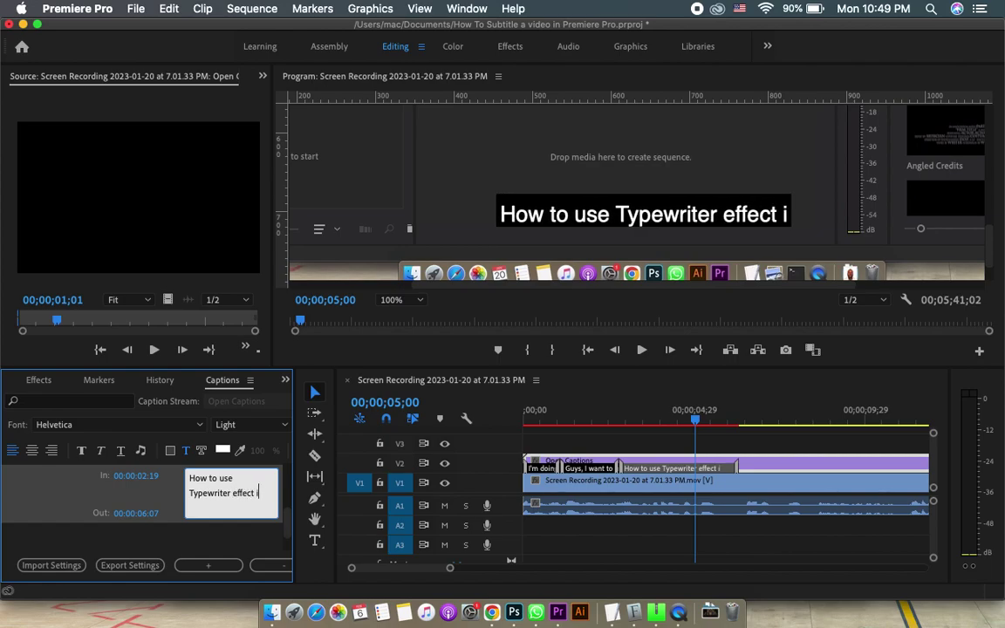
{"action": "type", "text": "n Premiere Pro"}
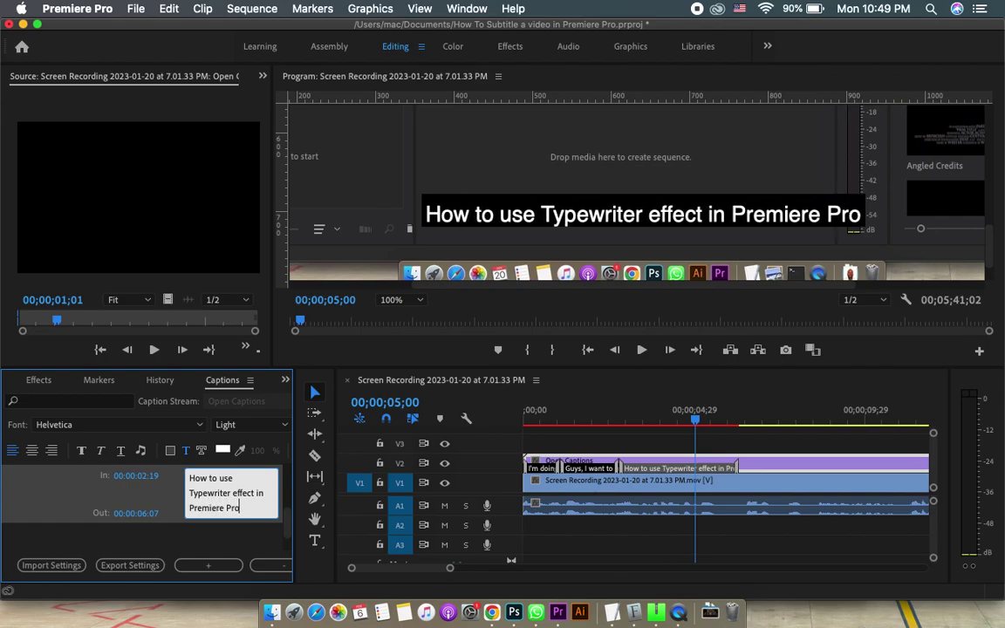
{"action": "left_click_drag", "start_coordinate": [698, 420], "coordinate": [522, 435]}
{"action": "key", "text": "space"}
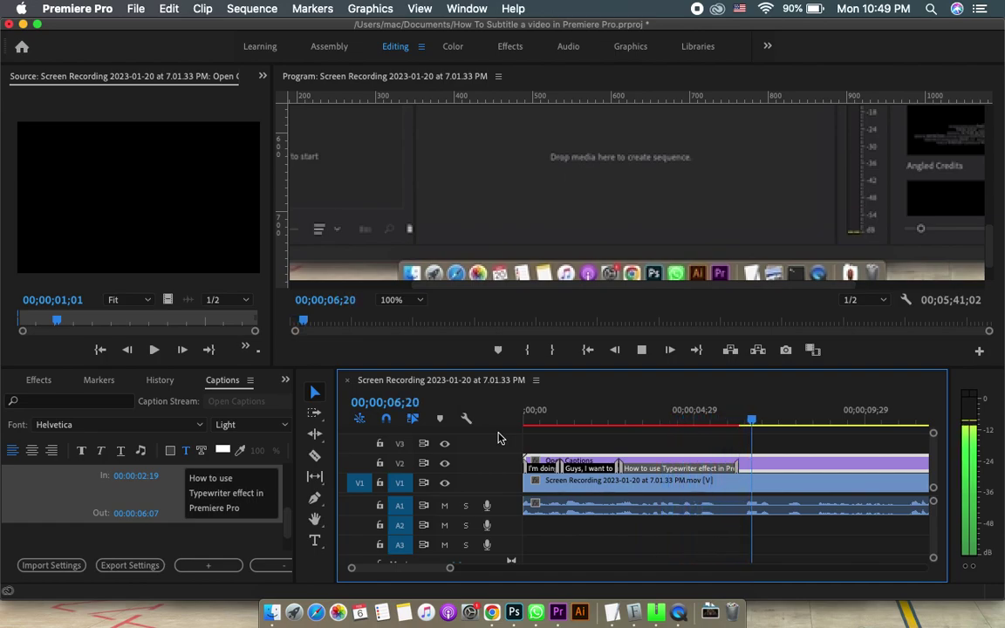
Step: Trim the Typewriter caption's end edge, checking with playback, until it ends at 00:00:07:10
{"action": "key", "text": "space"}
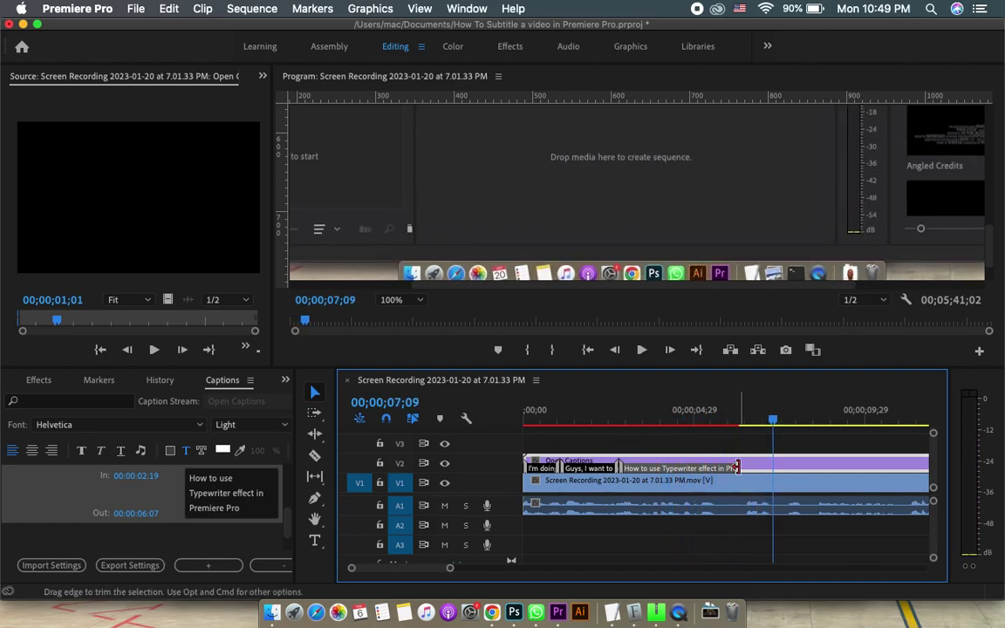
{"action": "left_click_drag", "start_coordinate": [737, 467], "coordinate": [783, 465]}
{"action": "left_click_drag", "start_coordinate": [699, 420], "coordinate": [498, 431]}
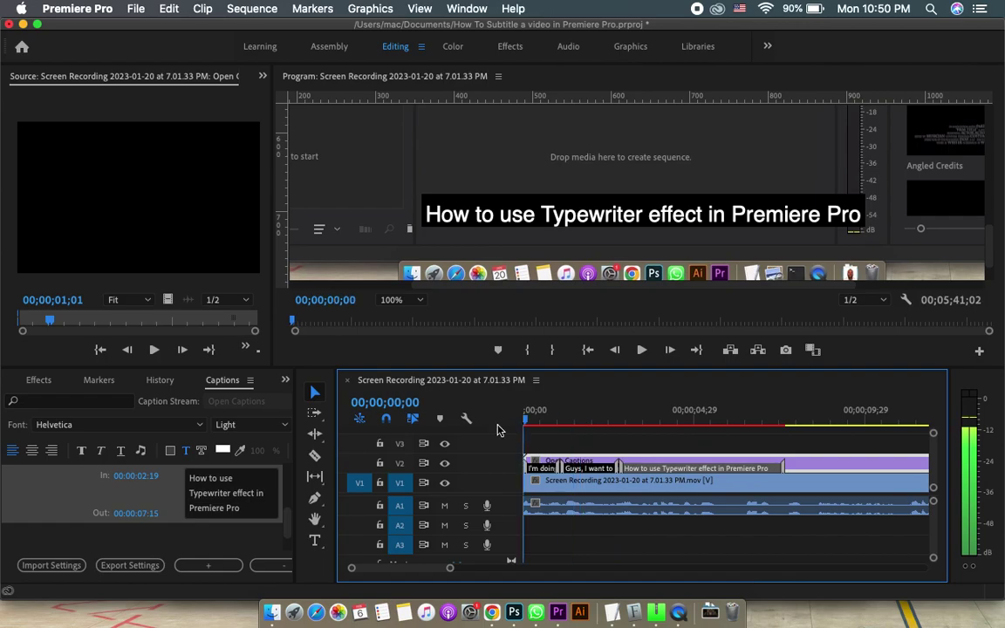
{"action": "key", "text": "space"}
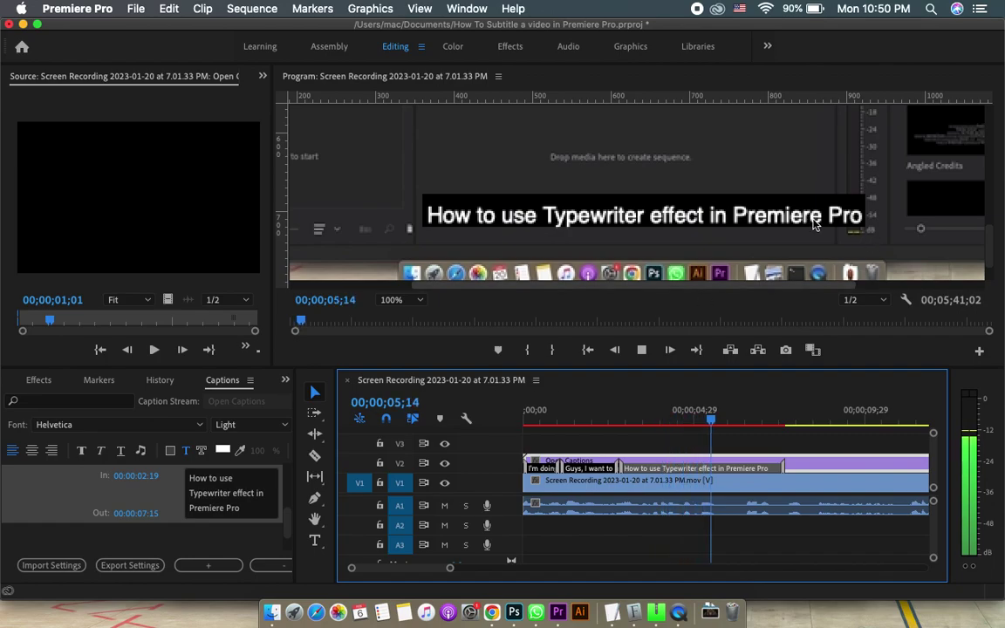
{"action": "key", "text": "space"}
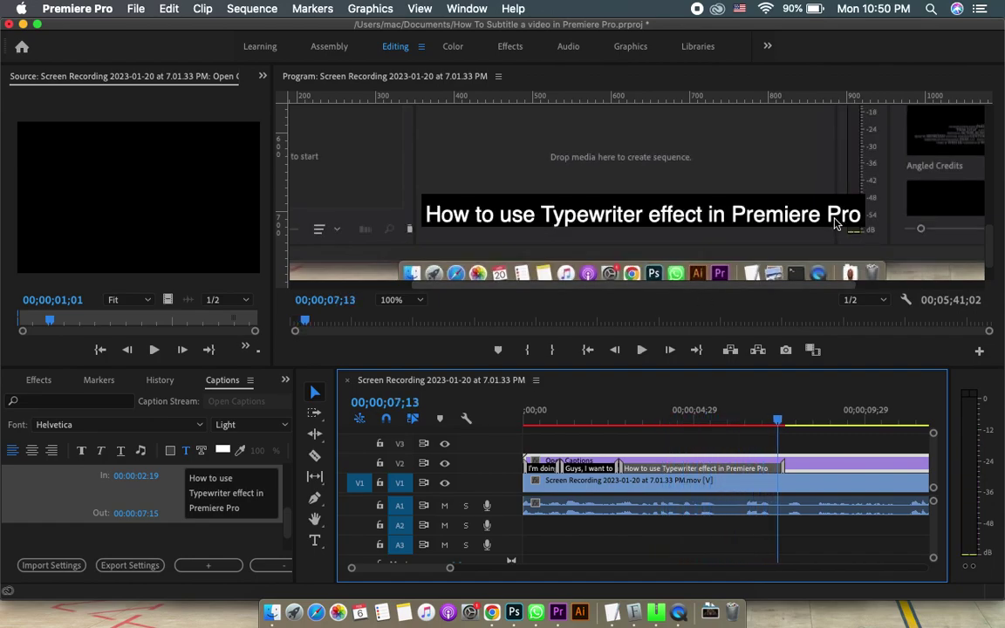
{"action": "left_click", "coordinate": [778, 469]}
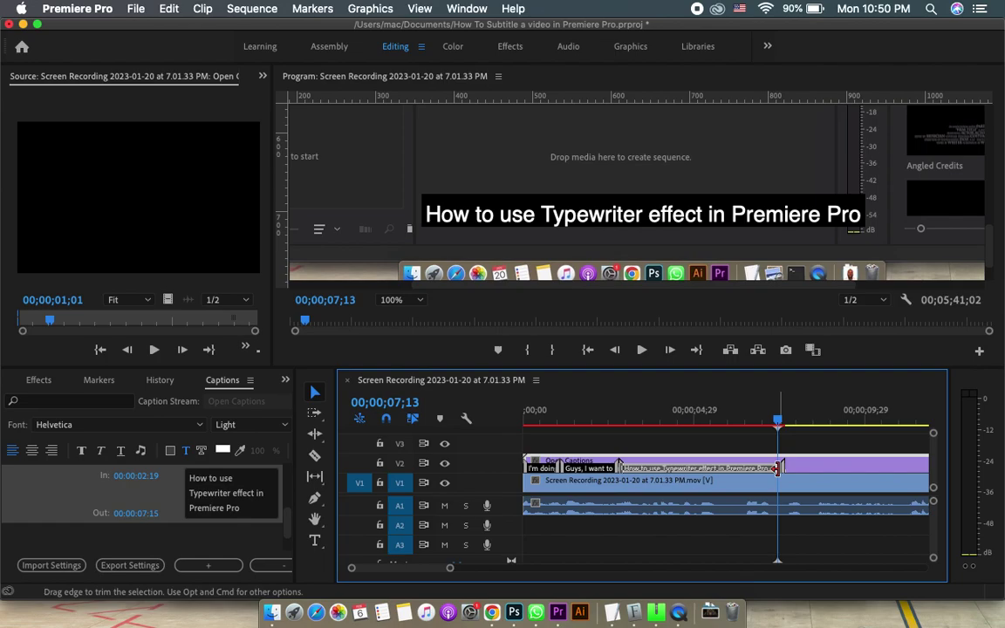
{"action": "left_click_drag", "start_coordinate": [778, 468], "coordinate": [774, 468]}
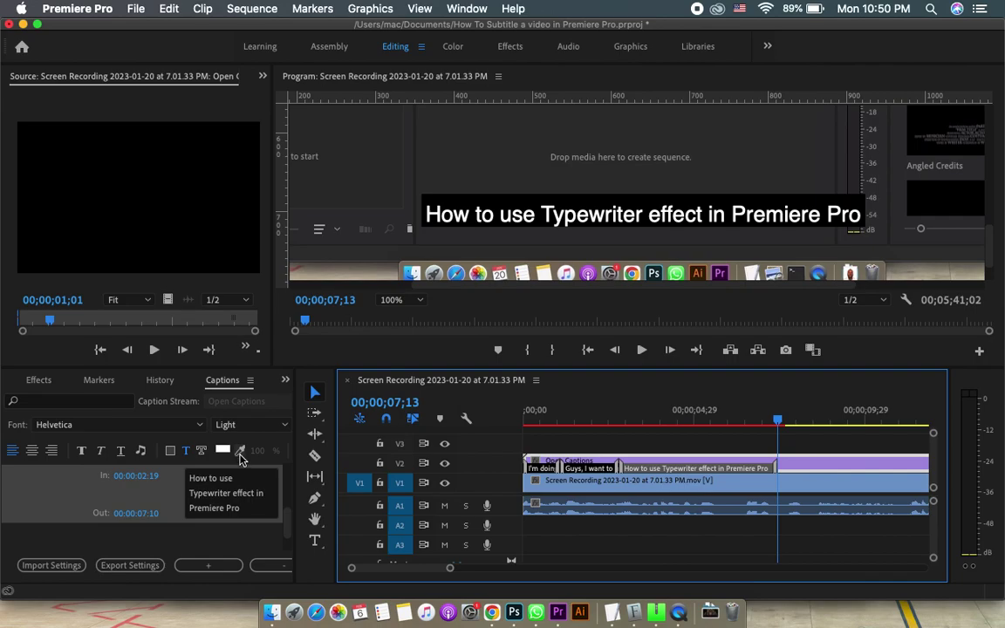
Step: Set the Typewriter caption's text colour to dark red (880000) and widen the Captions panel
{"action": "left_click", "coordinate": [206, 494]}
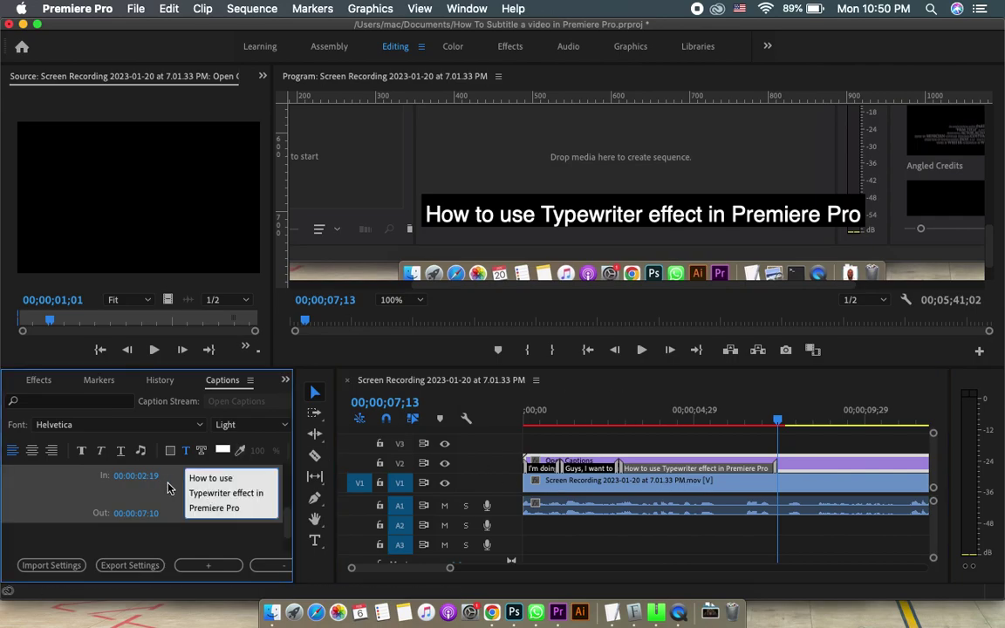
{"action": "left_click", "coordinate": [223, 452]}
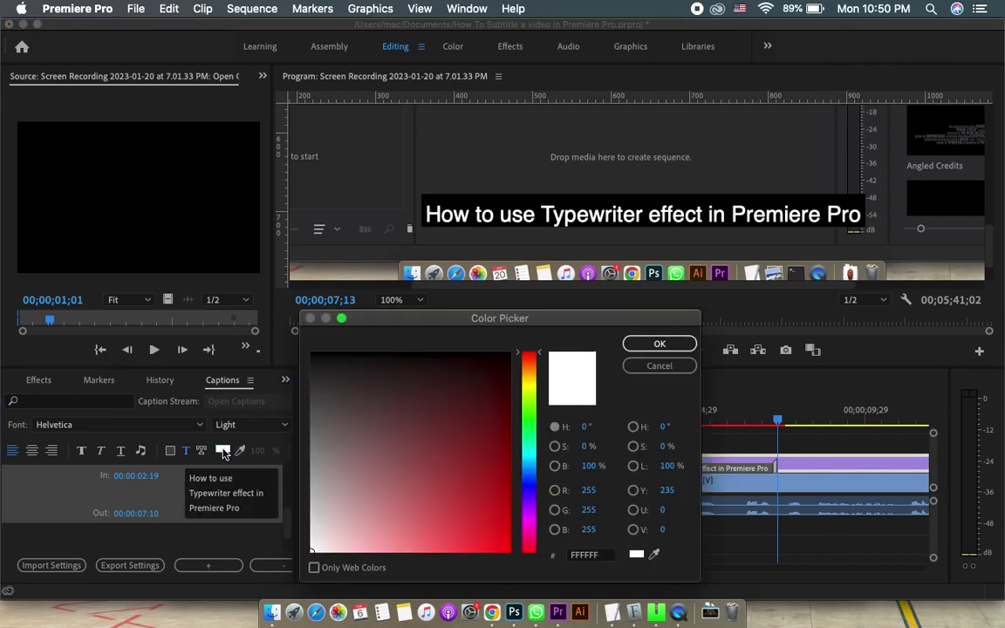
{"action": "left_click_drag", "start_coordinate": [473, 394], "coordinate": [555, 454]}
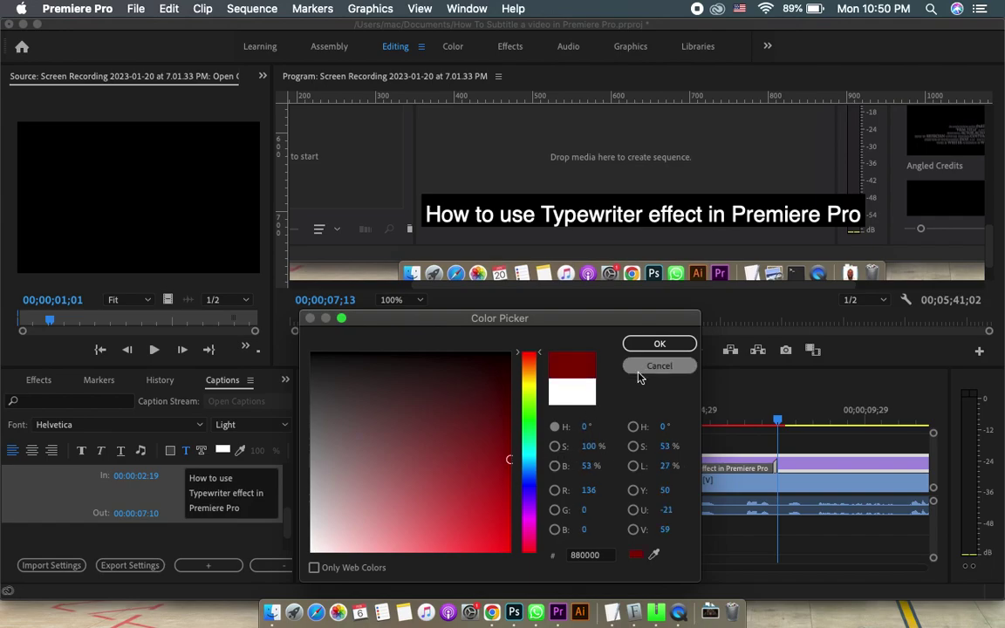
{"action": "left_click", "coordinate": [659, 344]}
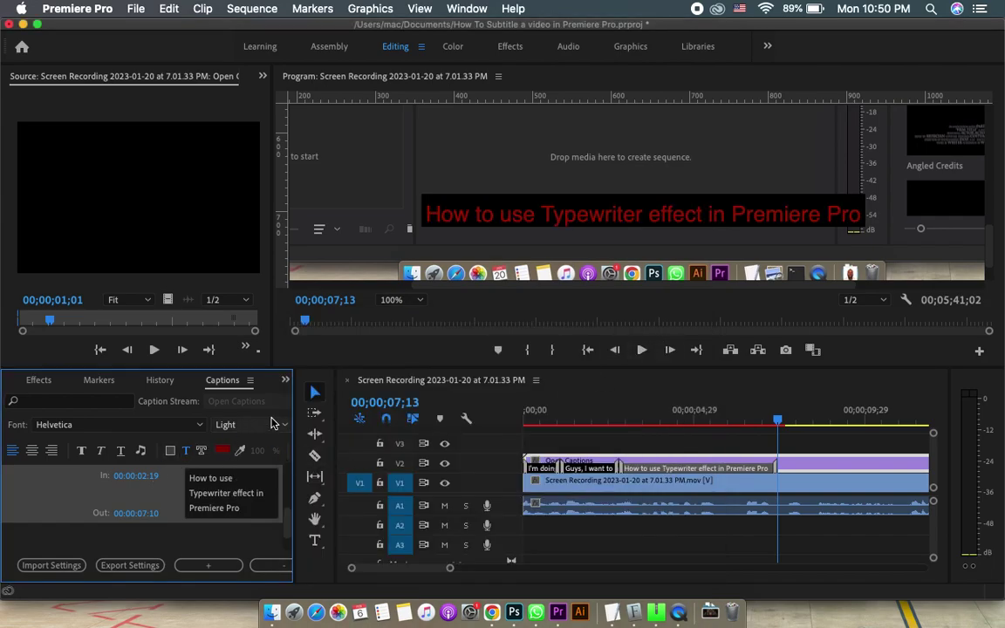
{"action": "left_click_drag", "start_coordinate": [294, 460], "coordinate": [442, 453]}
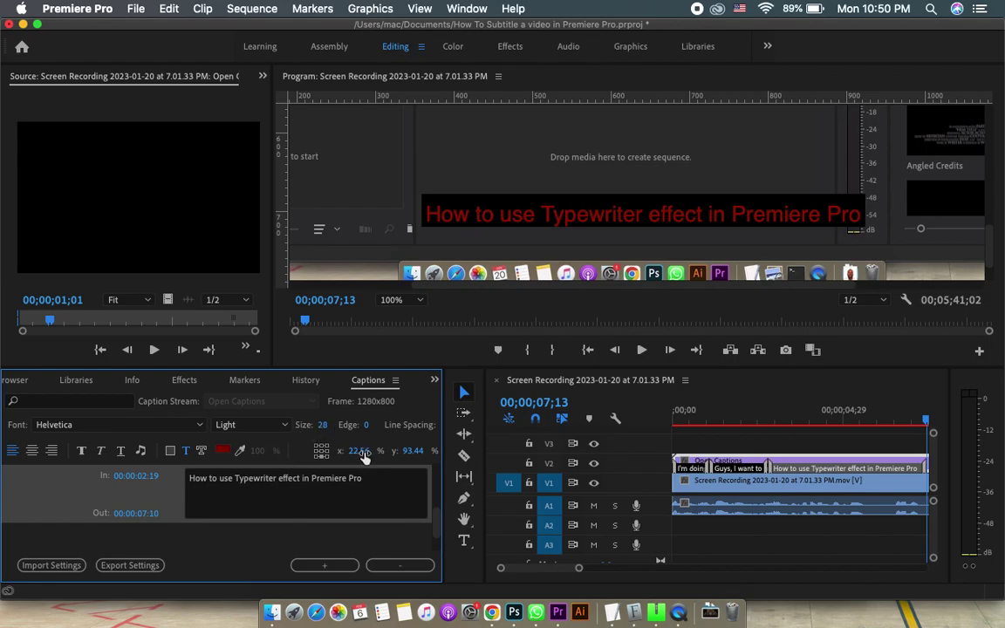
{"action": "left_click", "coordinate": [171, 451]}
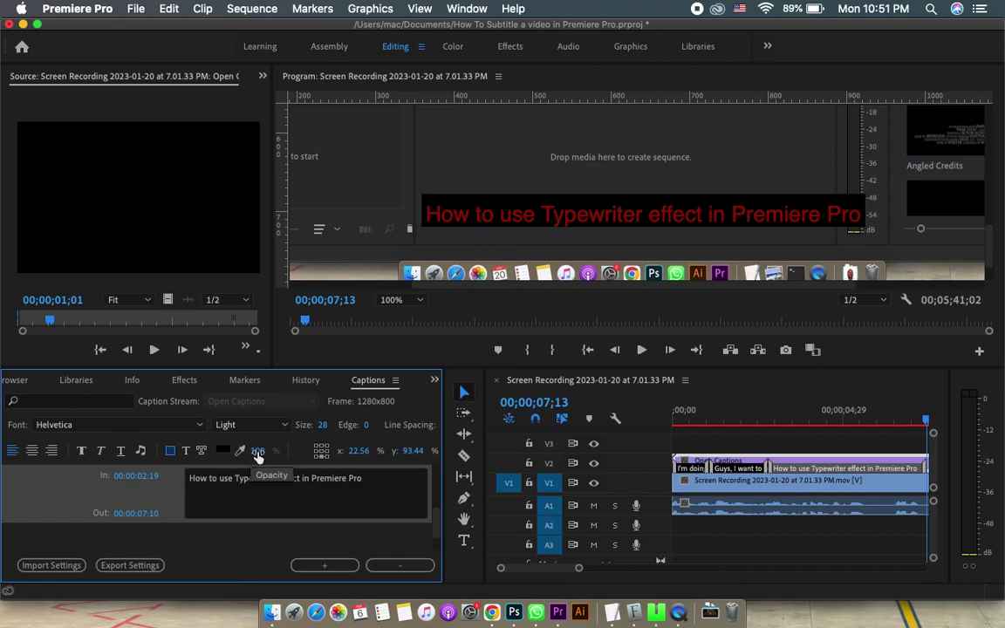
Step: Lower the background box opacity and change the caption text colour to white (FFFFFF)
{"action": "left_click_drag", "start_coordinate": [259, 454], "coordinate": [137, 452]}
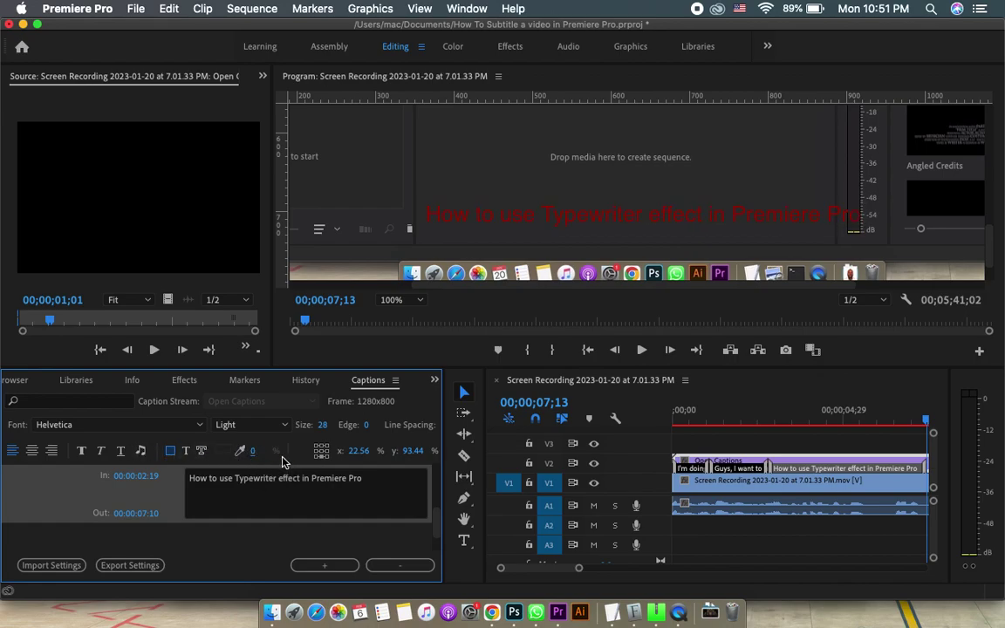
{"action": "left_click", "coordinate": [202, 451]}
{"action": "left_click", "coordinate": [223, 451]}
{"action": "mouse_move", "coordinate": [361, 420]}
{"action": "left_mouse_down"}
{"action": "mouse_move", "coordinate": [348, 474]}
{"action": "mouse_move", "coordinate": [297, 558]}
{"action": "left_mouse_up"}
{"action": "left_click", "coordinate": [641, 346]}
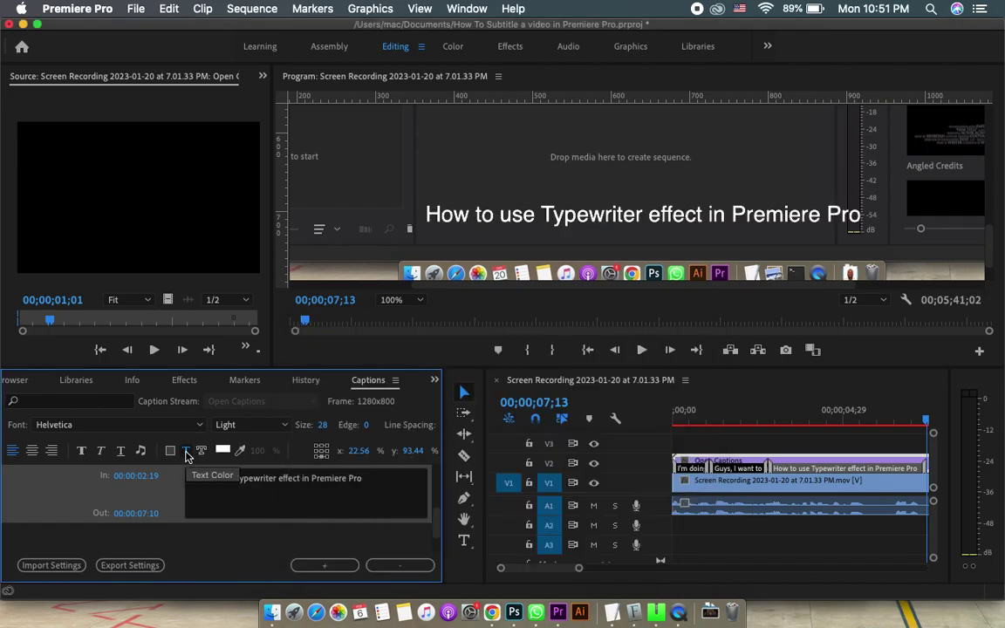
Step: Reopen the text colour picker, try a cyan hue, and close it keeping white
{"action": "left_click", "coordinate": [222, 451]}
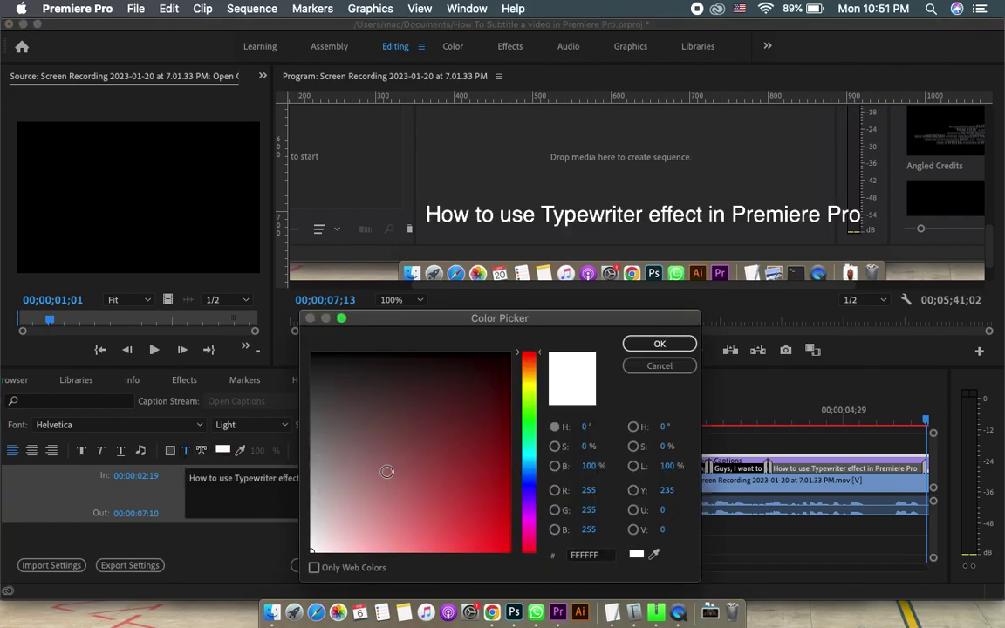
{"action": "left_click_drag", "start_coordinate": [529, 432], "coordinate": [529, 446]}
{"action": "left_click", "coordinate": [672, 348]}
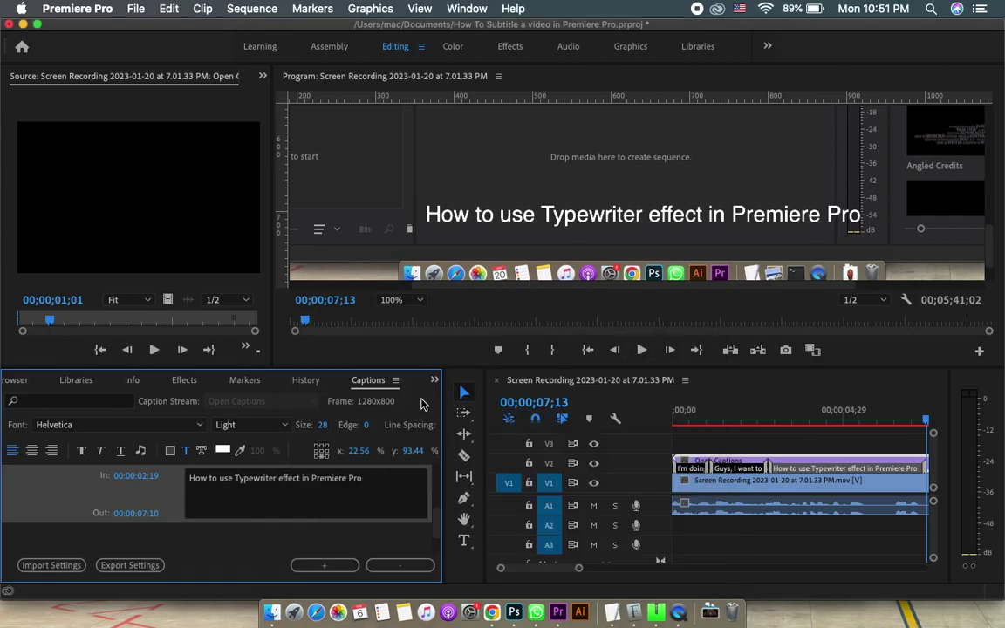
Step: Enable the caption's background box at 46% opacity, undoing an overshoot to 57
{"action": "left_click", "coordinate": [170, 452]}
{"action": "left_click_drag", "start_coordinate": [289, 448], "coordinate": [297, 451]}
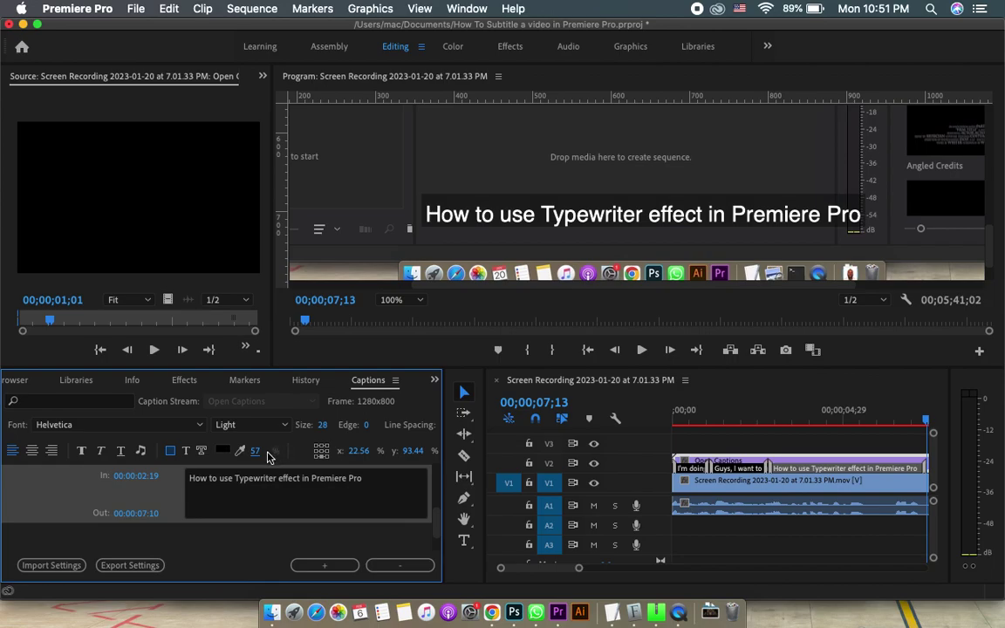
{"action": "key", "text": "super+z"}
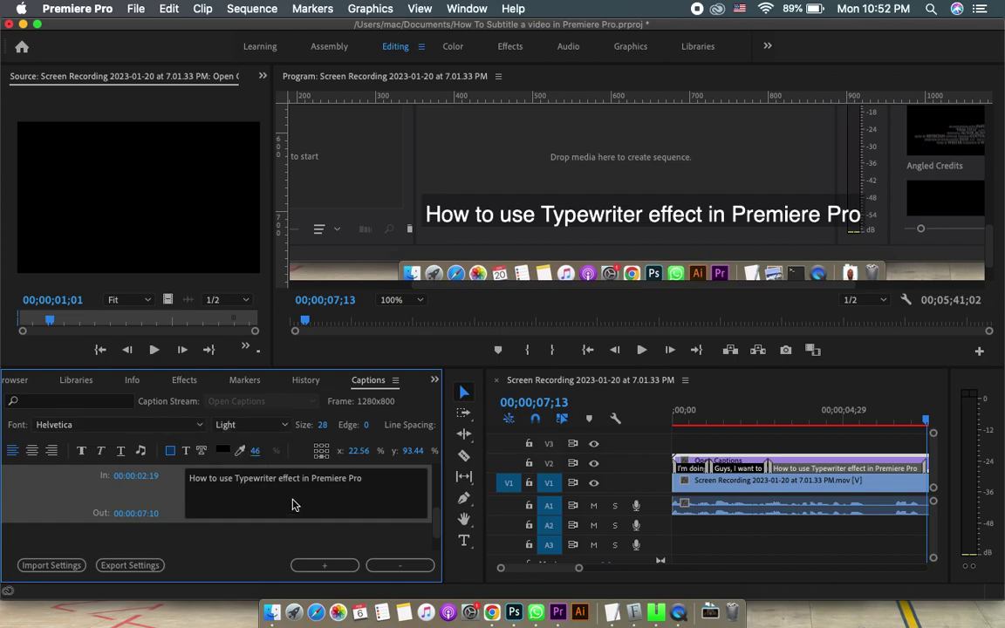
{"action": "scroll", "coordinate": [240, 489], "scroll_direction": "up", "scroll_amount": 5}
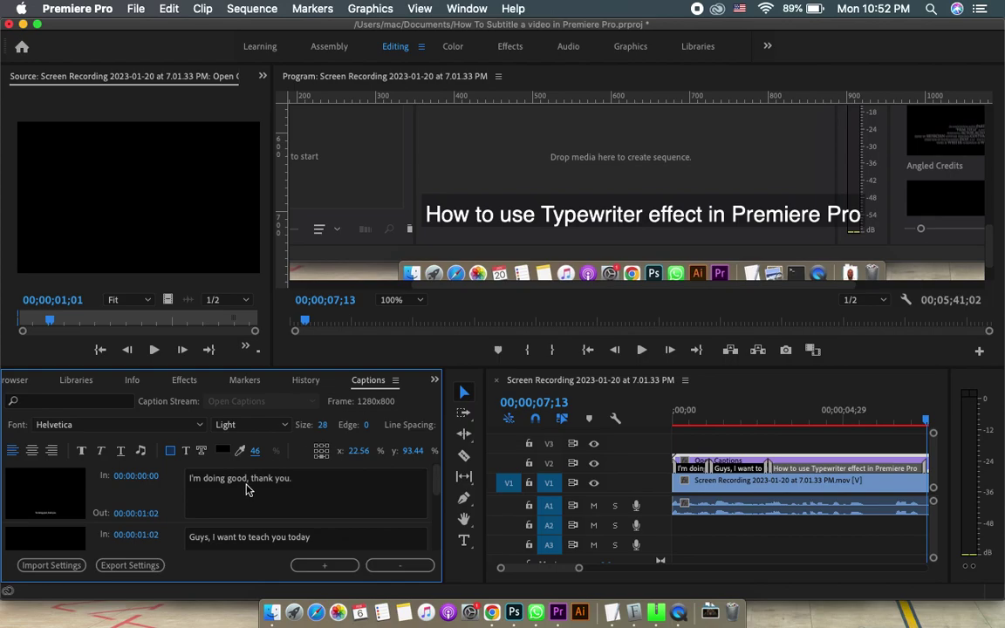
Step: Select all of the first caption's text and apply the Montserrat font in the Thin style
{"action": "left_click", "coordinate": [111, 425]}
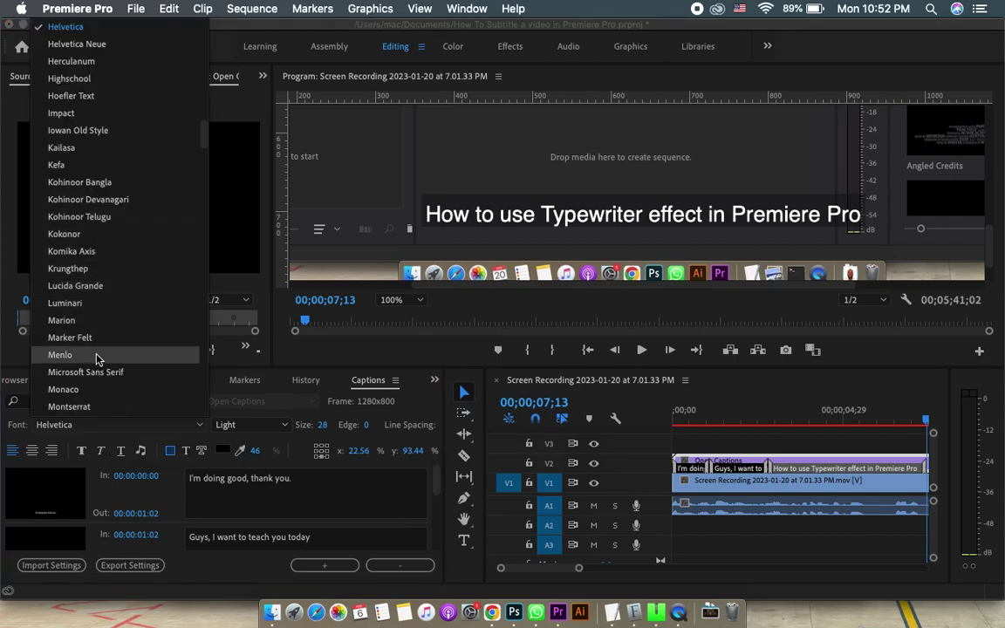
{"action": "left_click", "coordinate": [111, 406]}
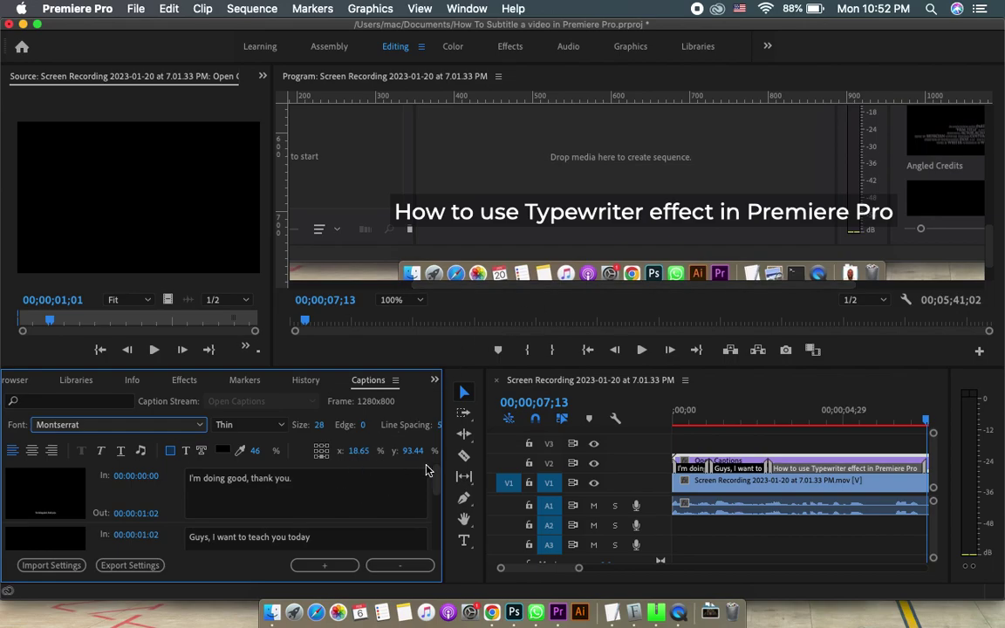
{"action": "left_click", "coordinate": [264, 430]}
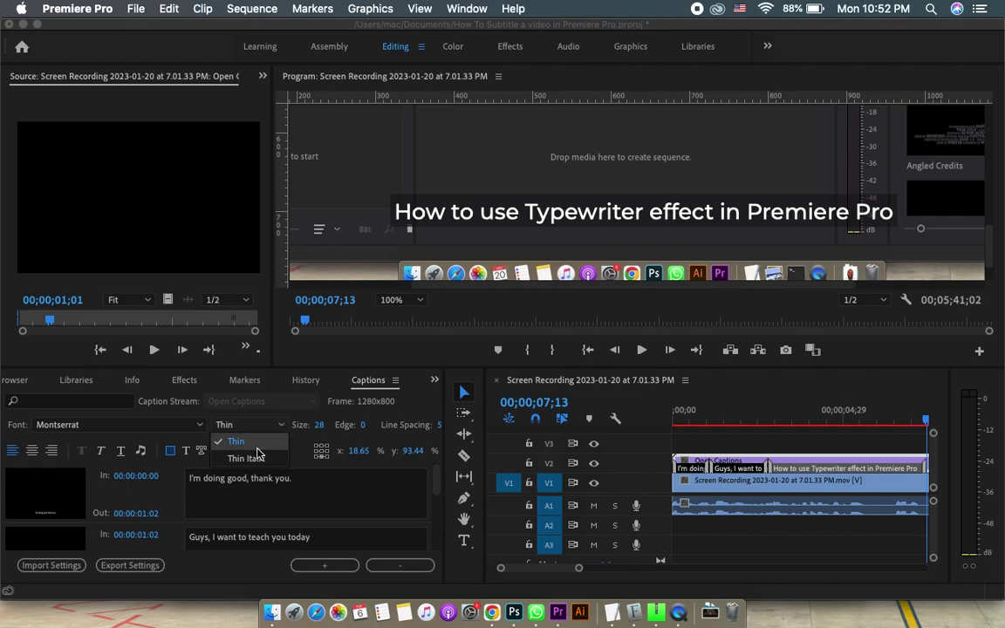
{"action": "left_click", "coordinate": [249, 459]}
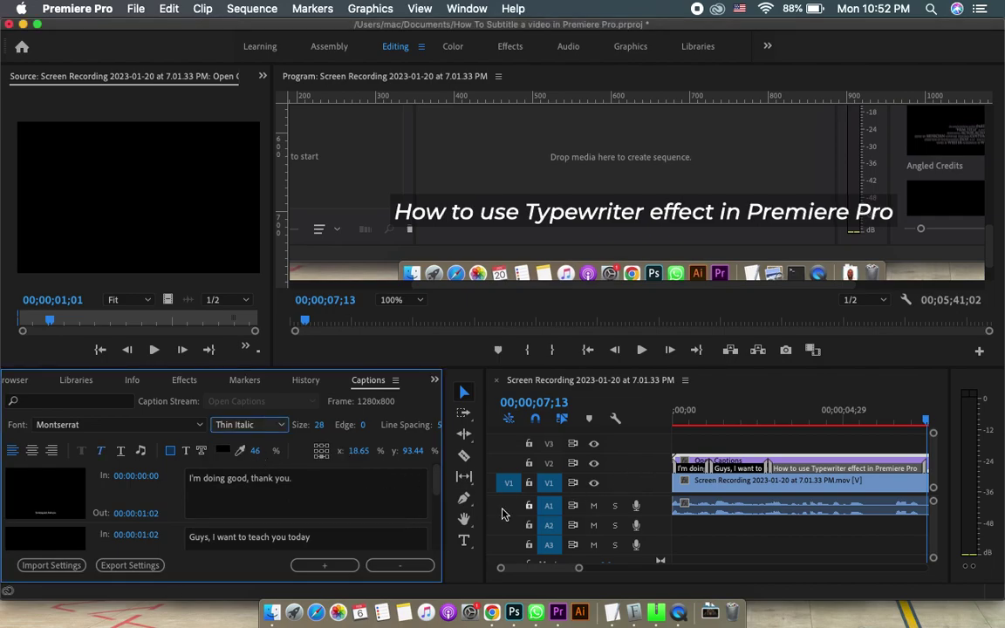
{"action": "left_click", "coordinate": [315, 494]}
{"action": "key", "text": "super+a"}
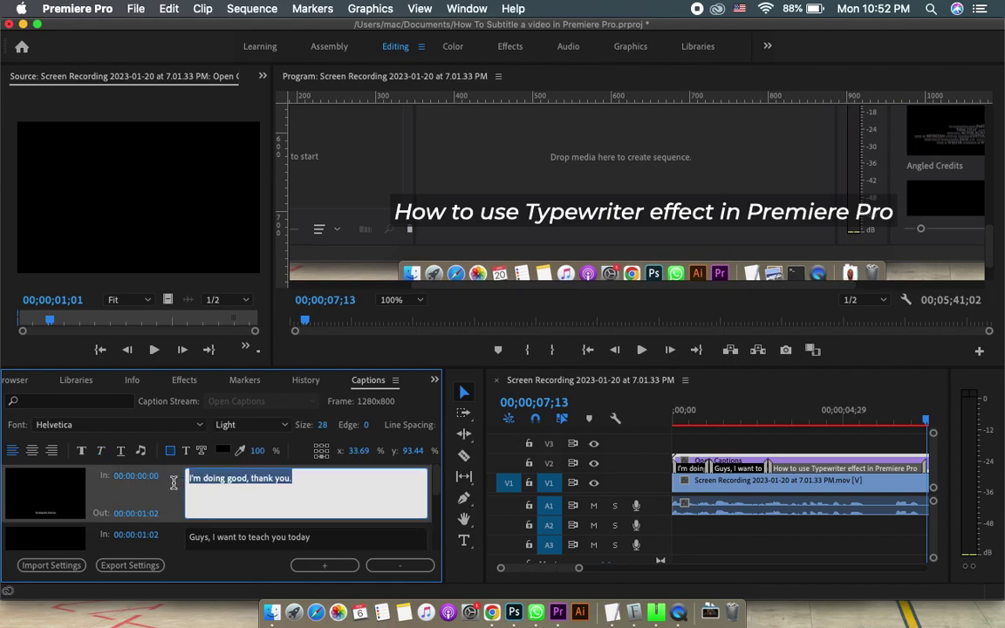
{"action": "left_click", "coordinate": [287, 426]}
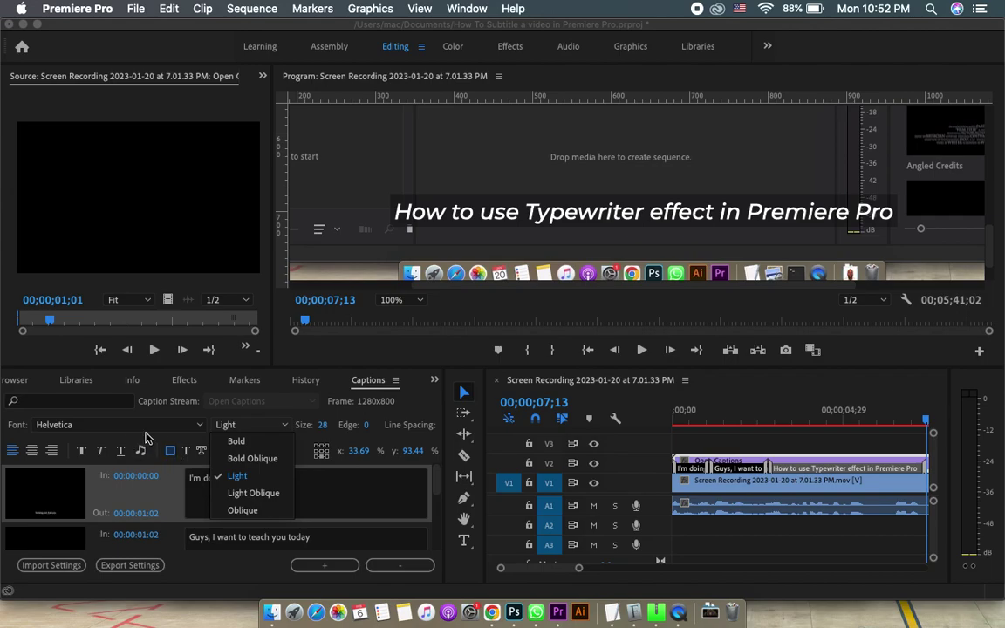
{"action": "left_click", "coordinate": [179, 425]}
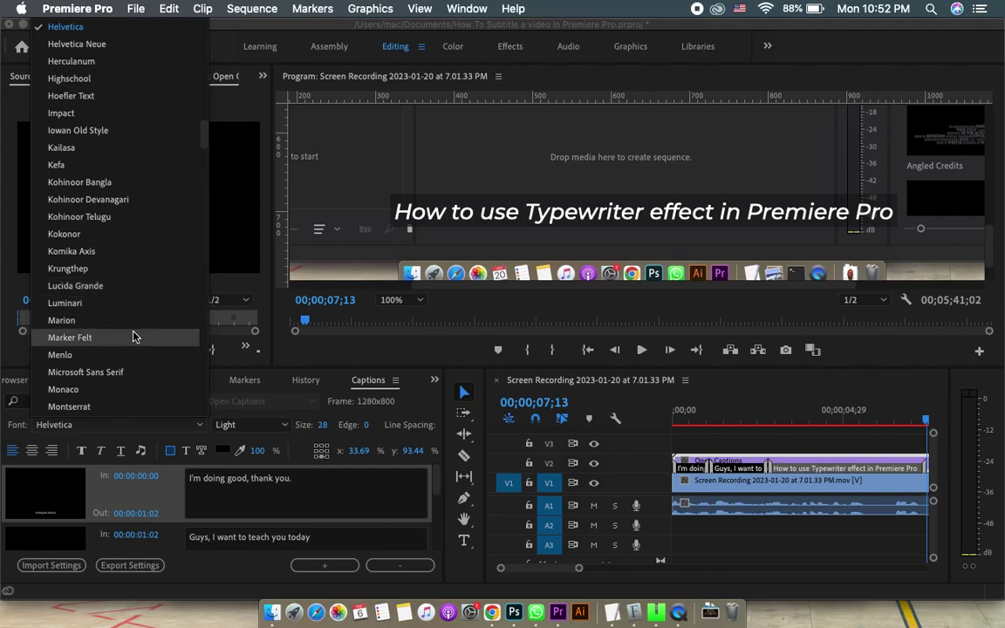
{"action": "left_click", "coordinate": [138, 407]}
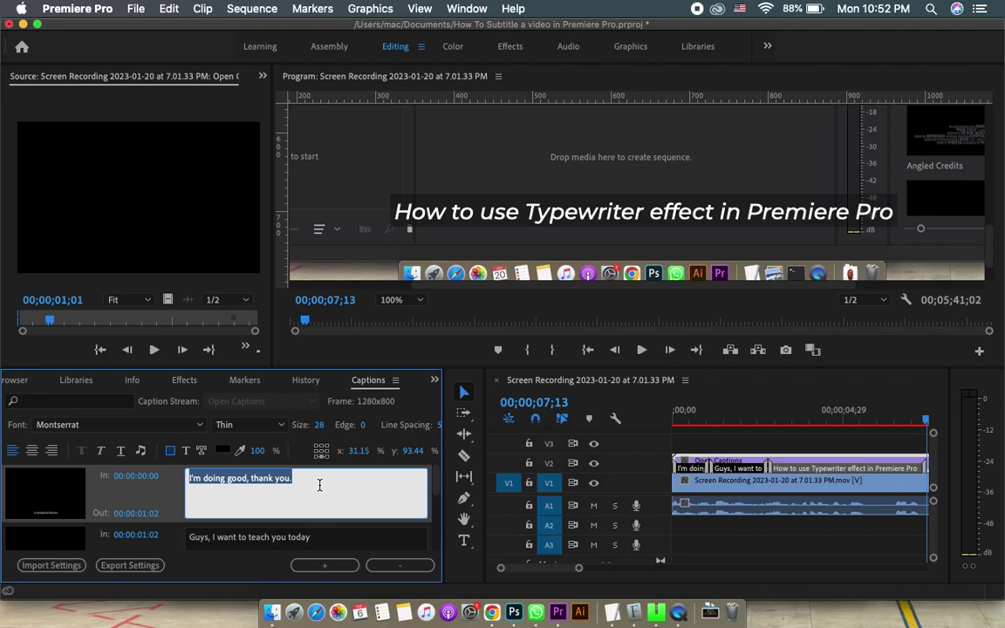
{"action": "left_click_drag", "start_coordinate": [926, 420], "coordinate": [747, 433]}
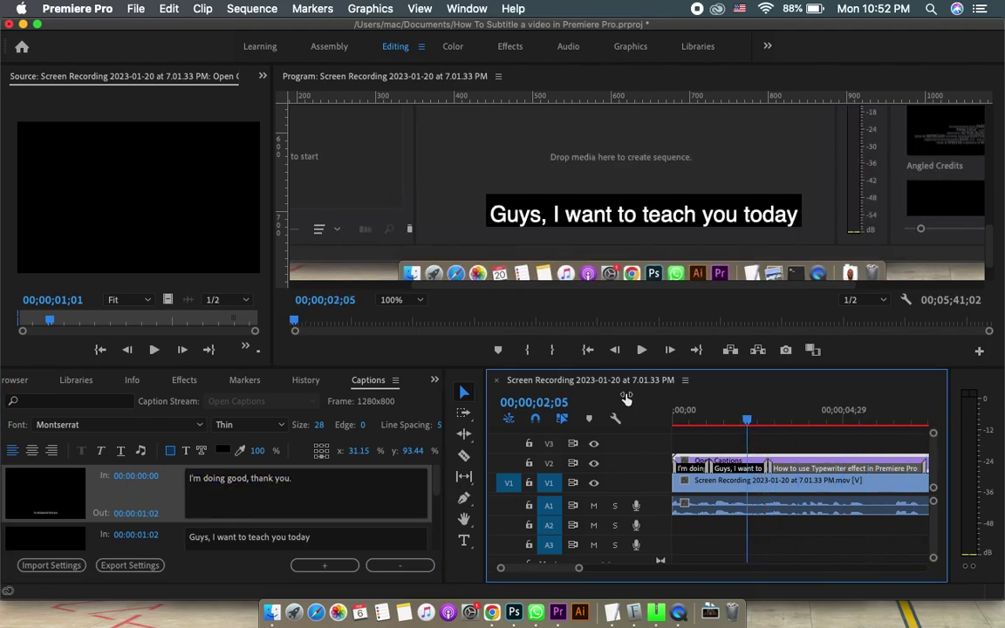
Step: Select the 'Guys, I want to teach you today' caption and set its style to Bold Oblique
{"action": "left_click", "coordinate": [313, 490]}
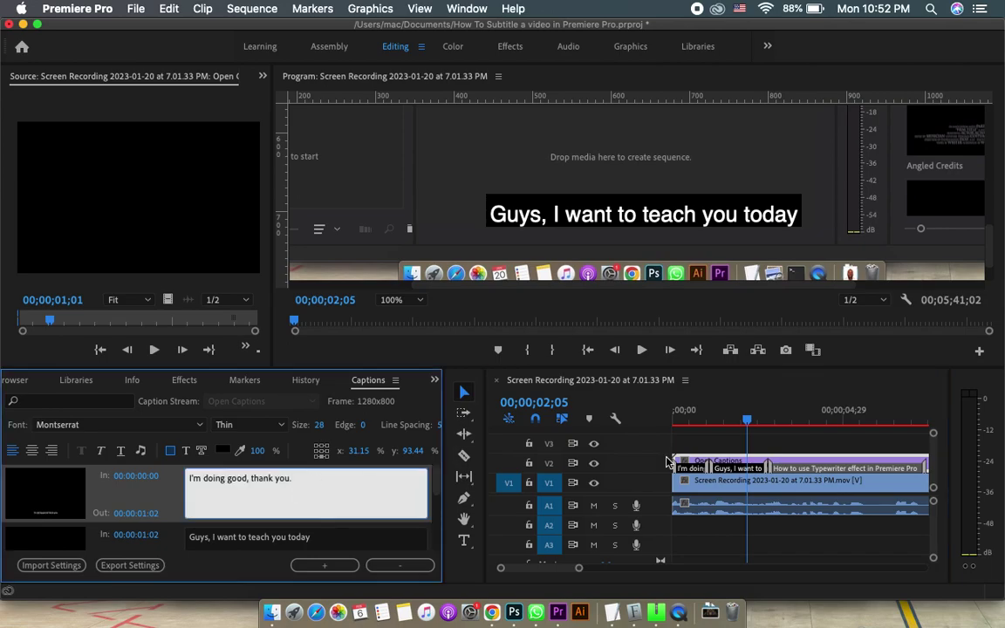
{"action": "mouse_move", "coordinate": [733, 421]}
{"action": "left_mouse_down"}
{"action": "mouse_move", "coordinate": [673, 423]}
{"action": "mouse_move", "coordinate": [730, 422]}
{"action": "left_mouse_up"}
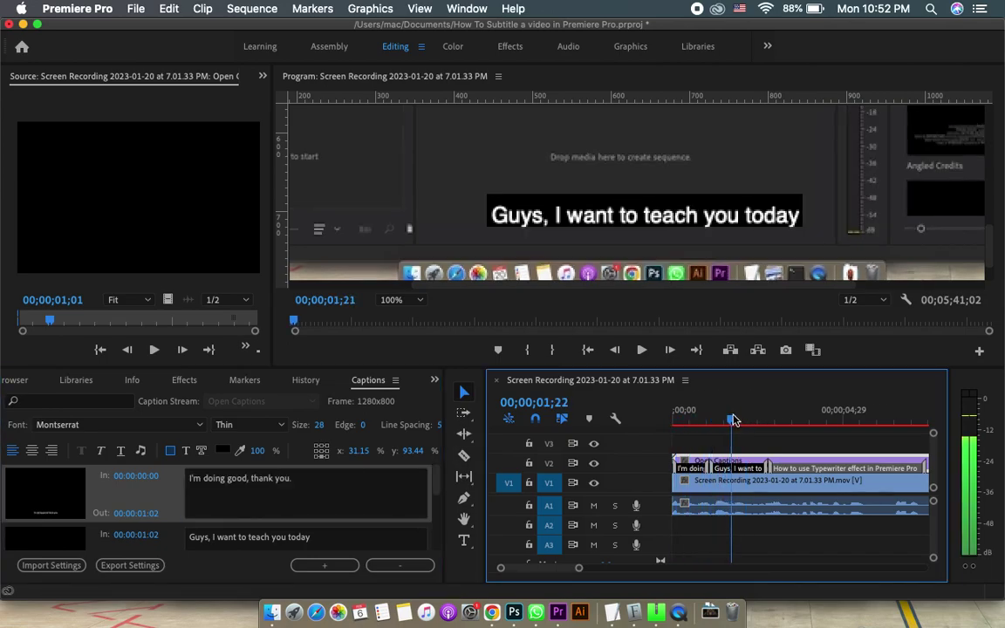
{"action": "left_click", "coordinate": [314, 539]}
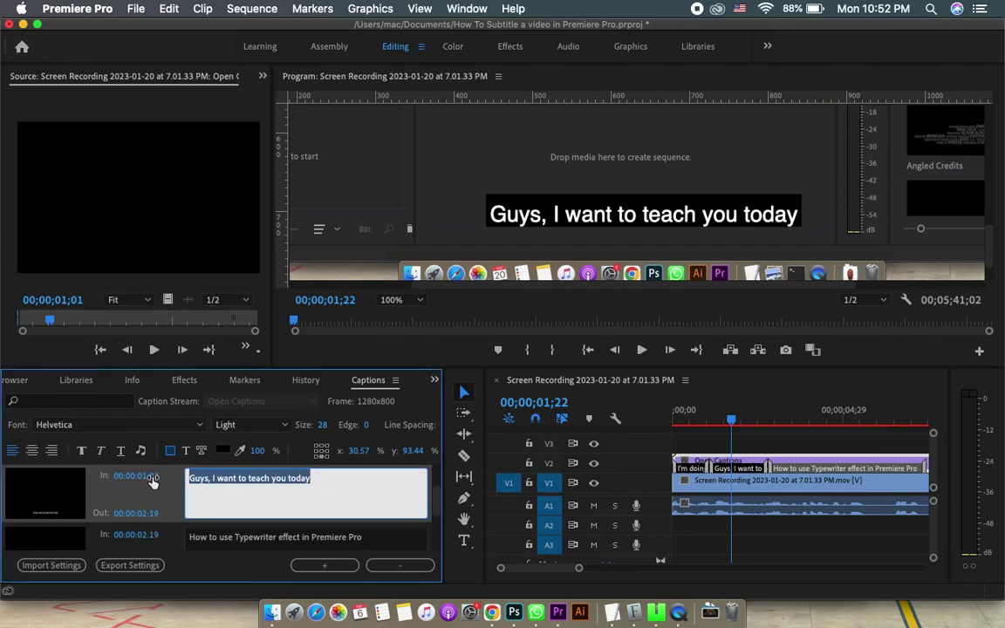
{"action": "left_click", "coordinate": [271, 426]}
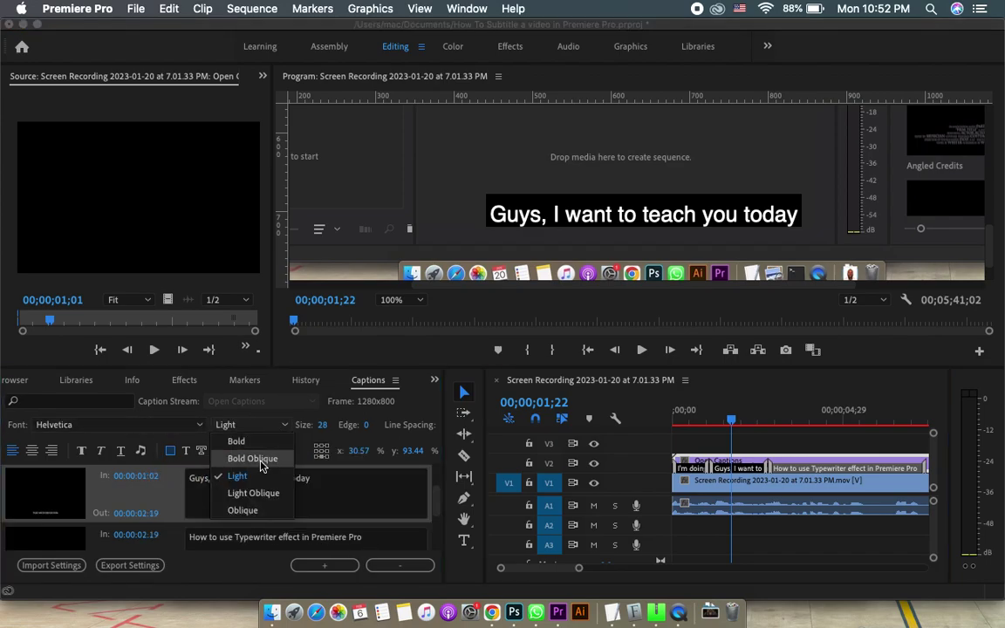
{"action": "left_click", "coordinate": [252, 458]}
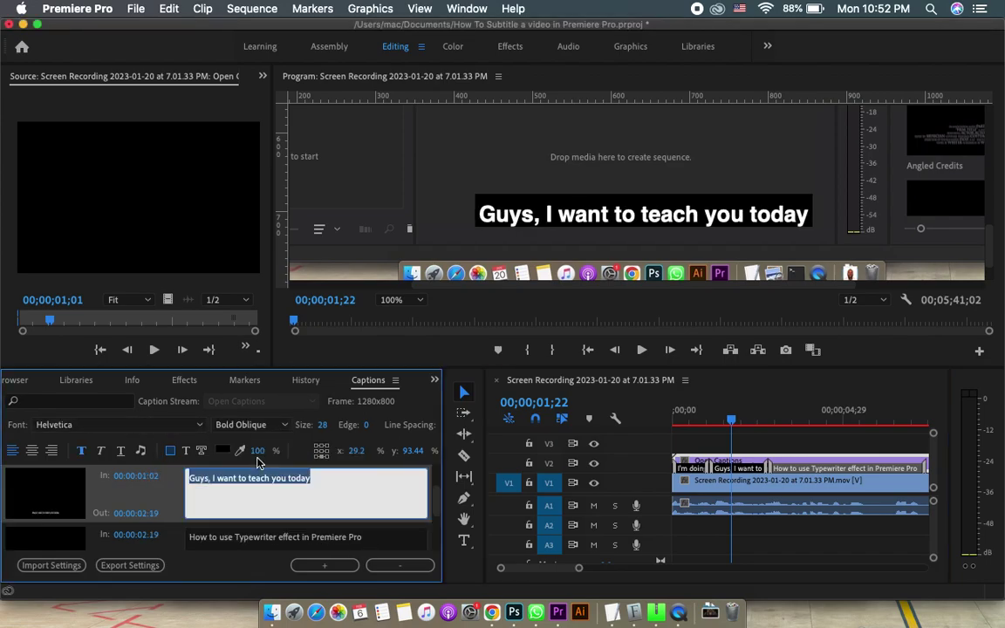
{"action": "left_click", "coordinate": [732, 422]}
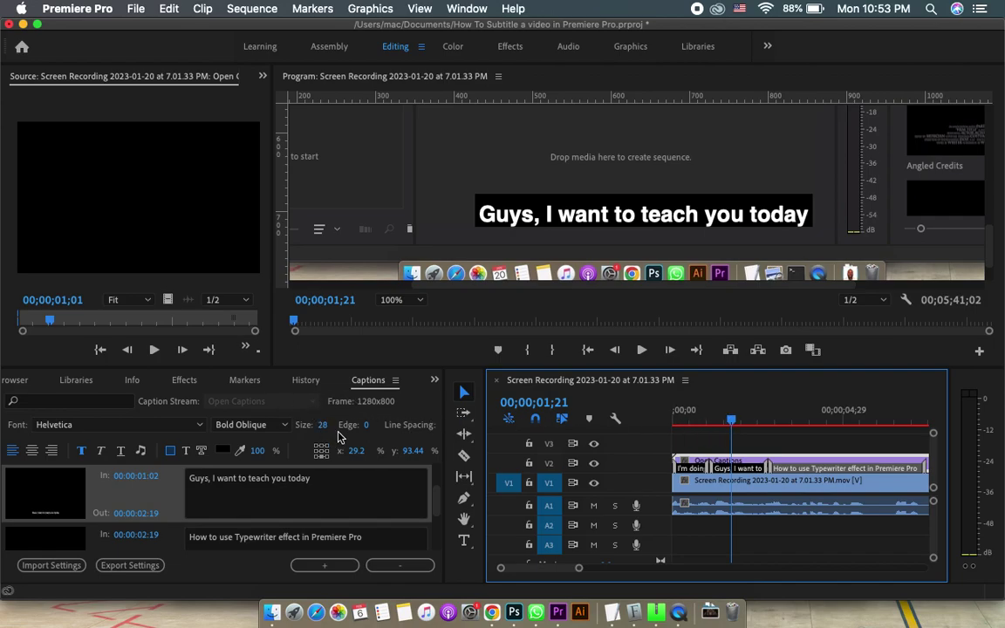
Step: Set the caption's text size to 35 and centre-align it
{"action": "left_click_drag", "start_coordinate": [323, 427], "coordinate": [360, 424]}
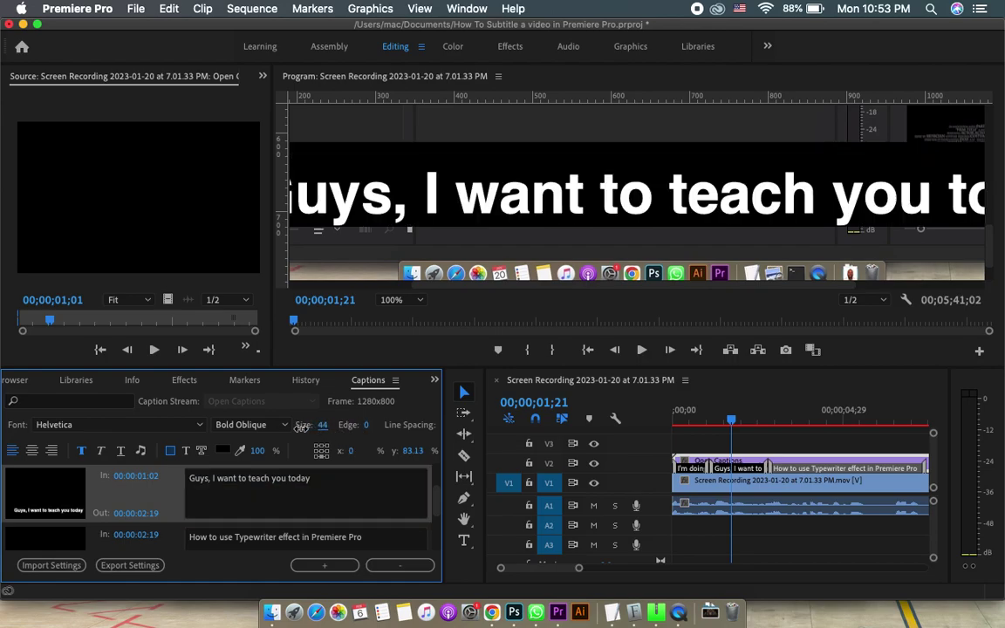
{"action": "left_click_drag", "start_coordinate": [301, 427], "coordinate": [290, 426]}
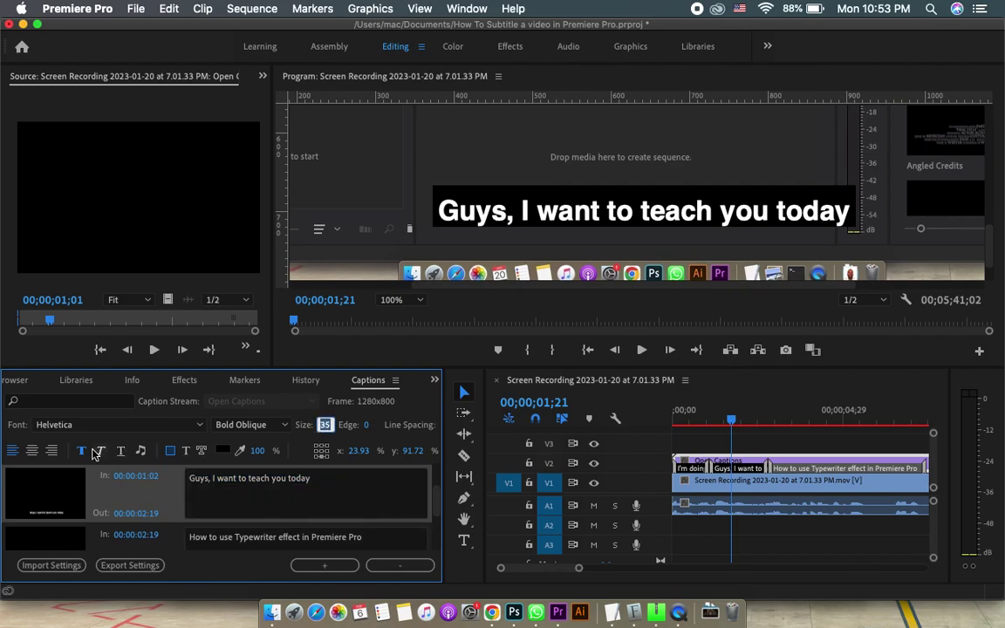
{"action": "left_click", "coordinate": [53, 452]}
{"action": "left_click", "coordinate": [33, 453]}
{"action": "left_click_drag", "start_coordinate": [330, 488], "coordinate": [177, 479]}
{"action": "key", "text": "super+c"}
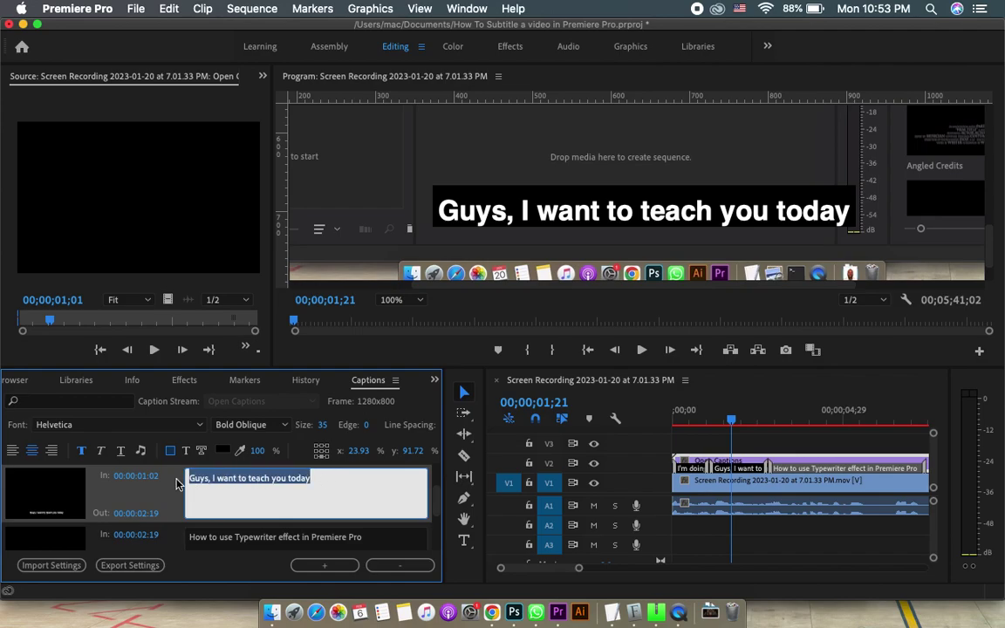
{"action": "left_click", "coordinate": [327, 488]}
Step: Paste a duplicate line below the caption text and left-align that second line
{"action": "key", "text": "Return"}
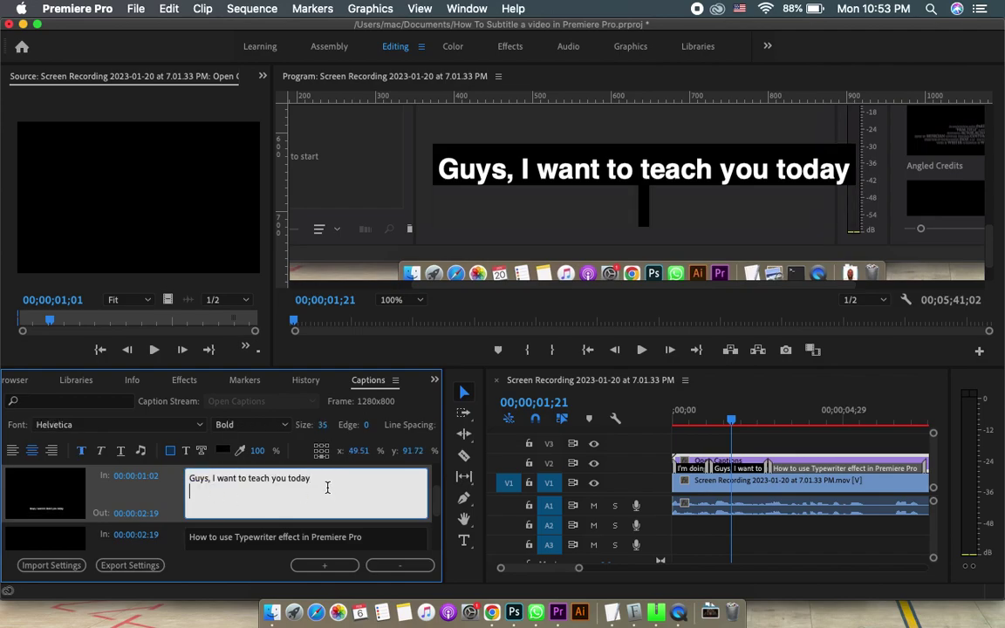
{"action": "key", "text": "super+v"}
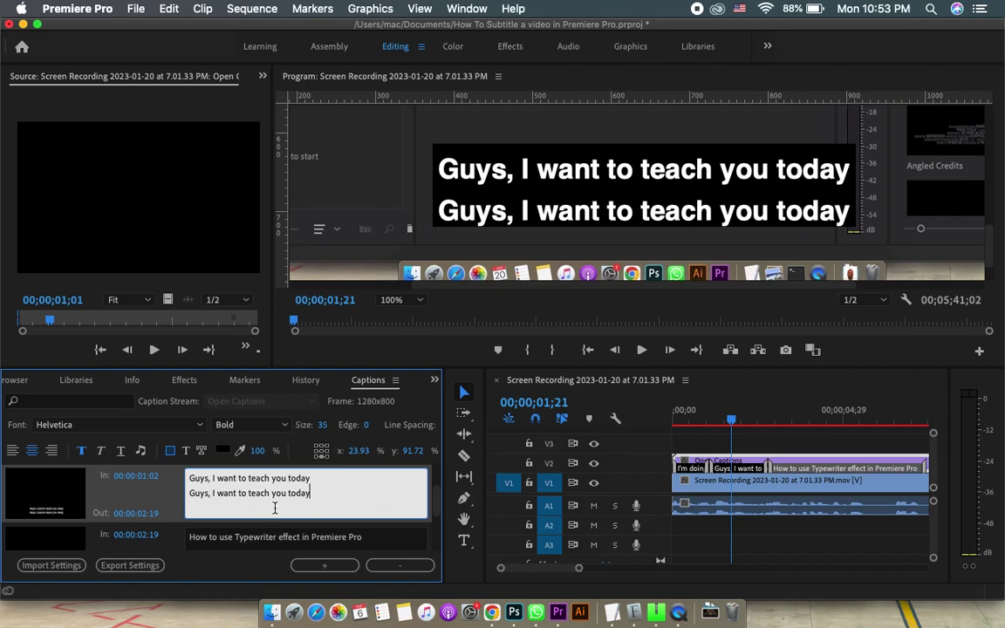
{"action": "key", "text": "super+a"}
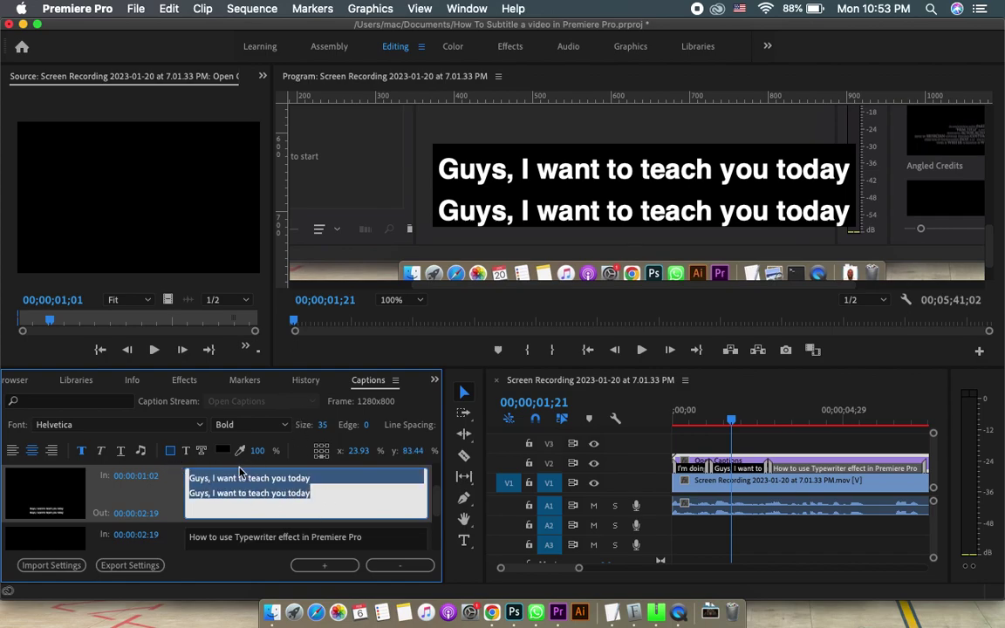
{"action": "left_click_drag", "start_coordinate": [311, 493], "coordinate": [166, 504]}
{"action": "left_click", "coordinate": [14, 450]}
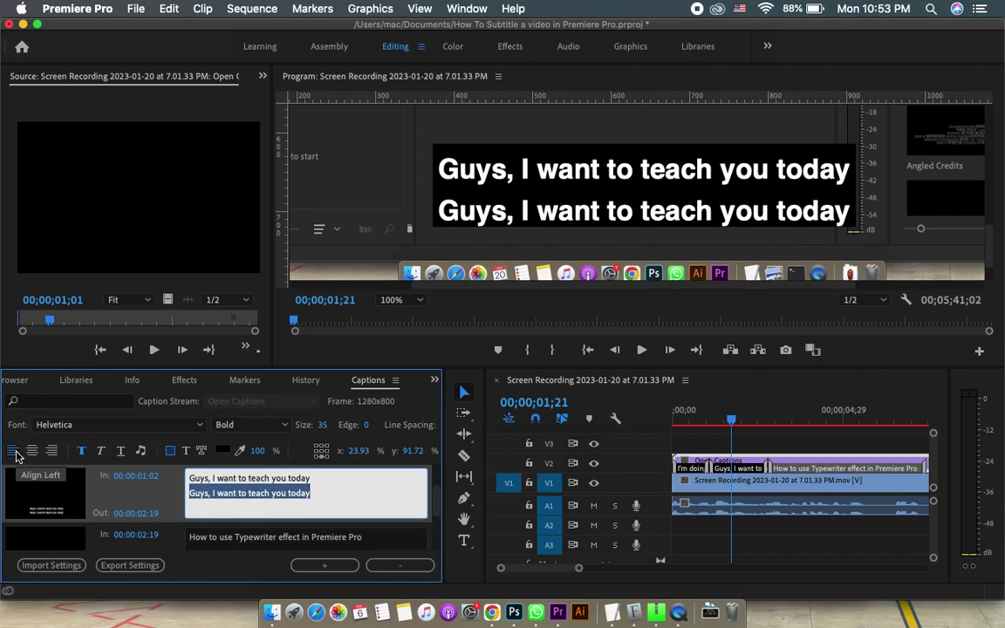
Step: Indent the first caption line to the right and narrow the Captions editing area
{"action": "left_click", "coordinate": [190, 478]}
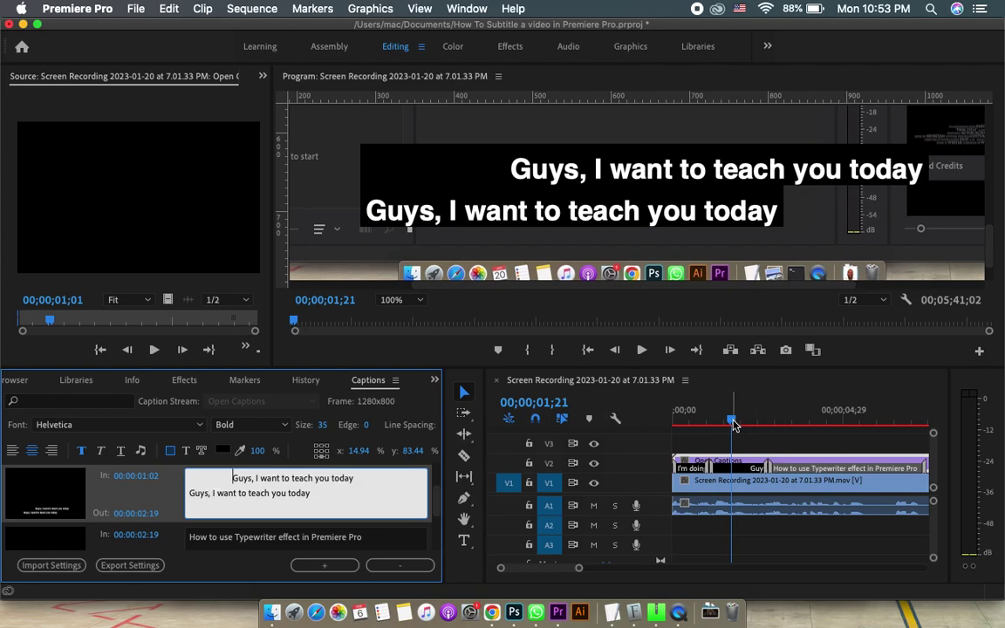
{"action": "left_click_drag", "start_coordinate": [733, 425], "coordinate": [674, 425]}
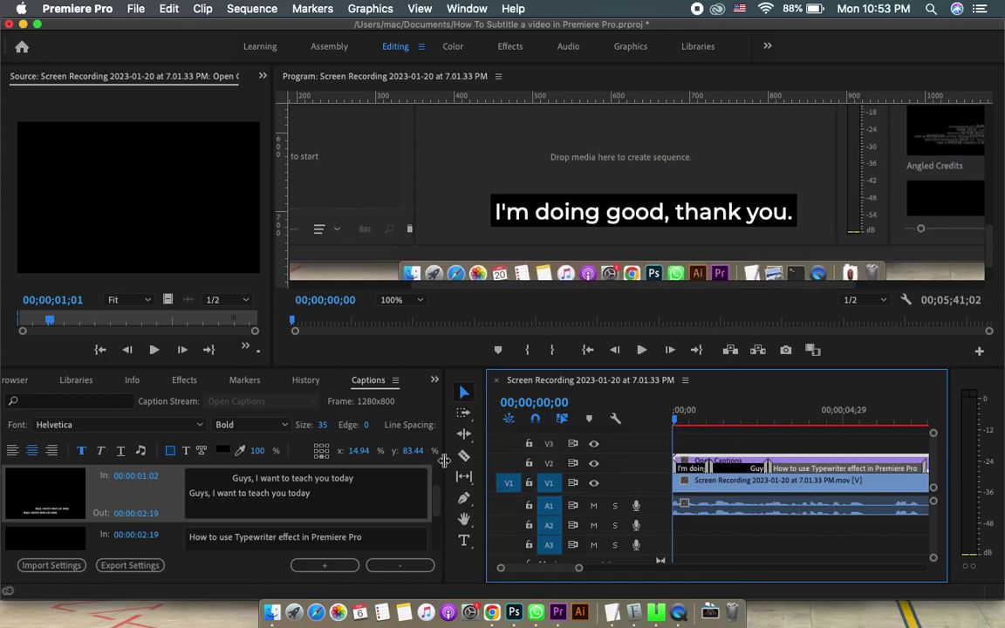
{"action": "left_click_drag", "start_coordinate": [444, 460], "coordinate": [286, 462]}
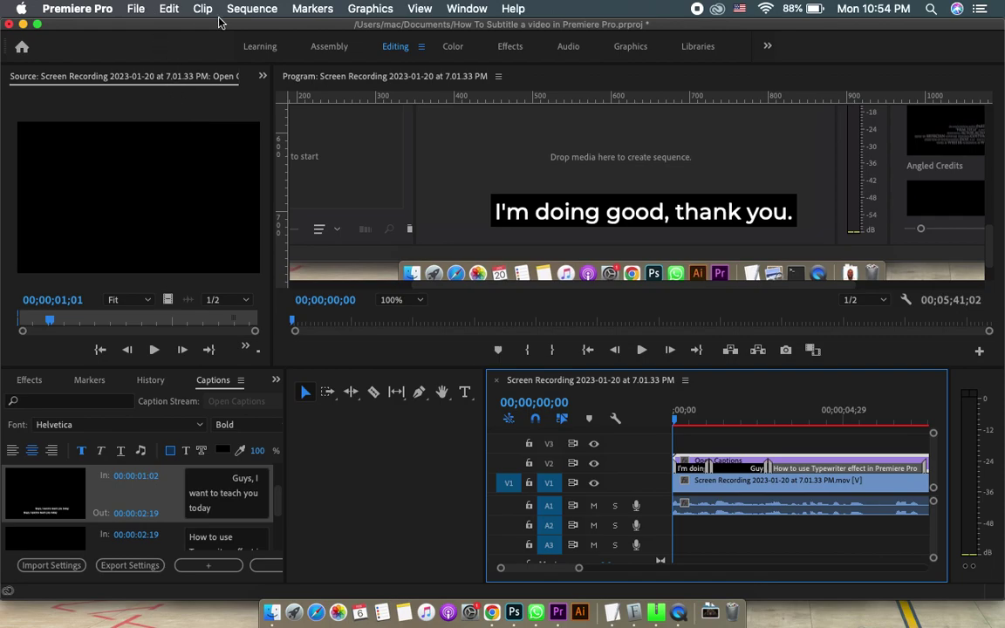
Step: Export the sequence through File > Export > Media in H.264 format, then play it back
{"action": "left_click", "coordinate": [136, 10]}
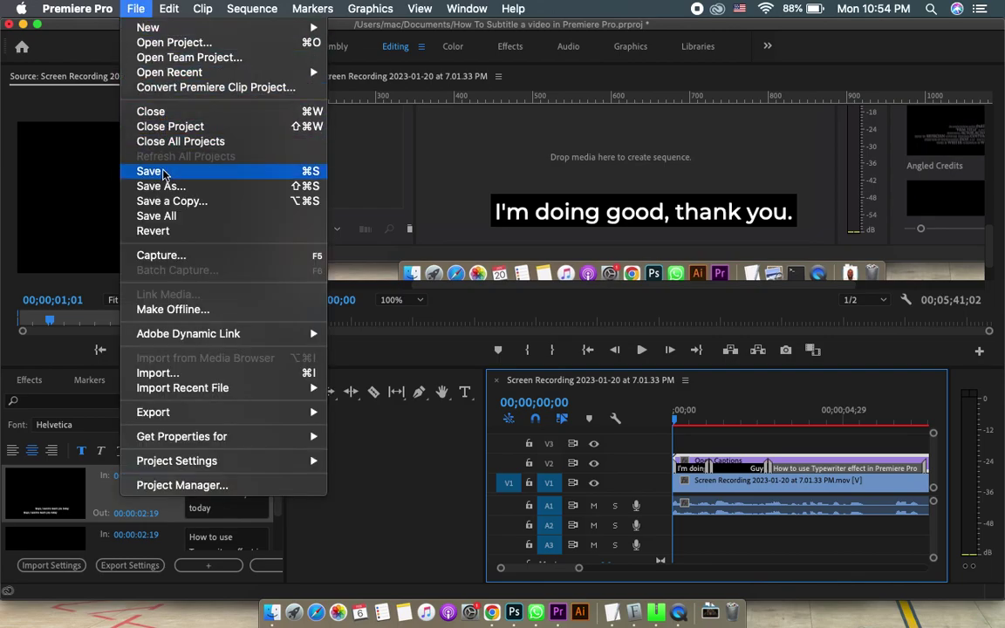
{"action": "mouse_move", "coordinate": [179, 417]}
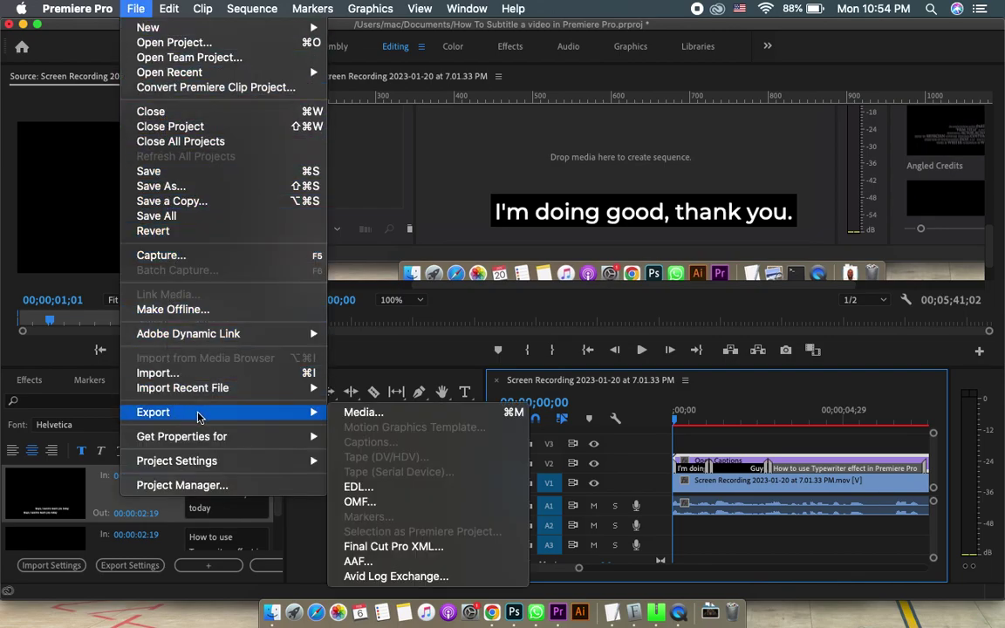
{"action": "left_click", "coordinate": [390, 415]}
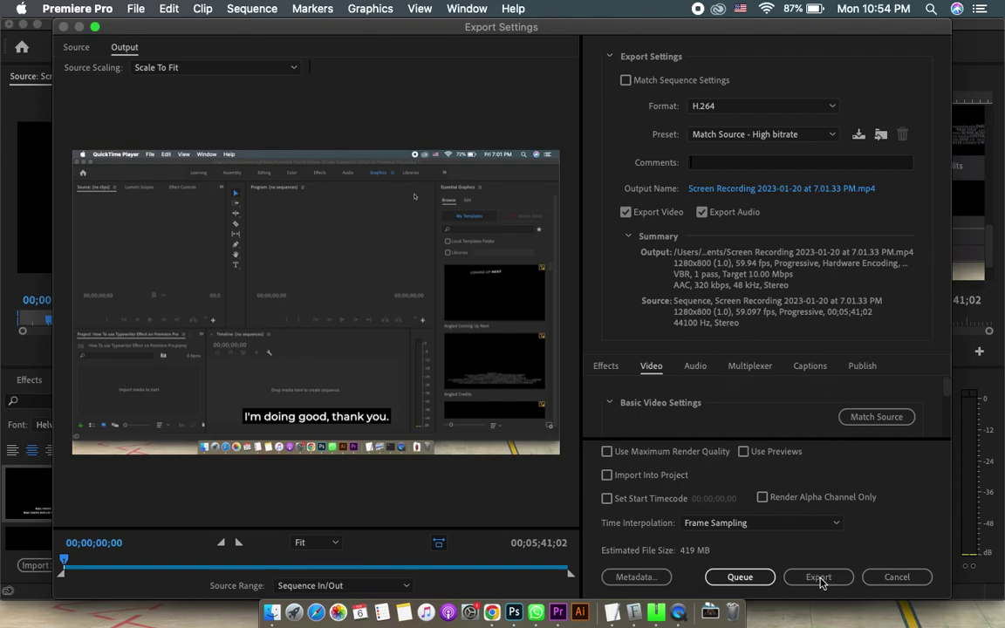
{"action": "left_click", "coordinate": [722, 108]}
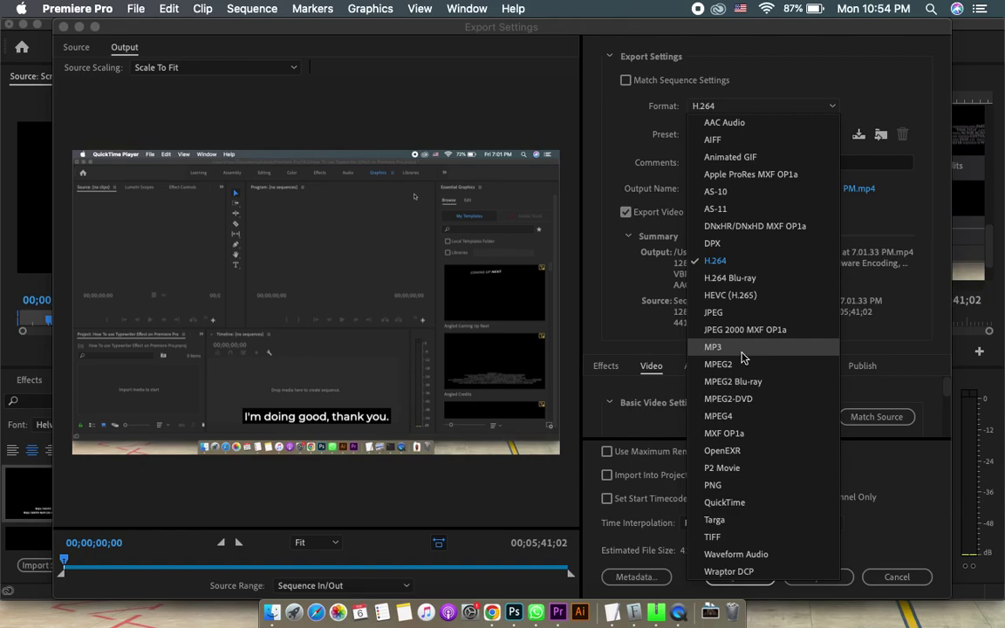
{"action": "left_click", "coordinate": [864, 557]}
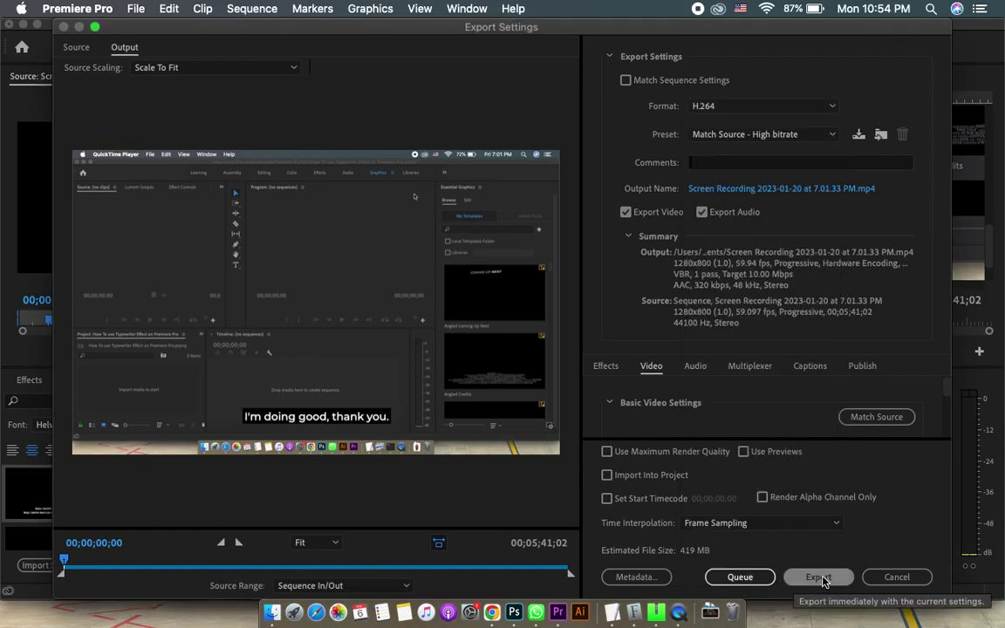
{"action": "left_click", "coordinate": [899, 579]}
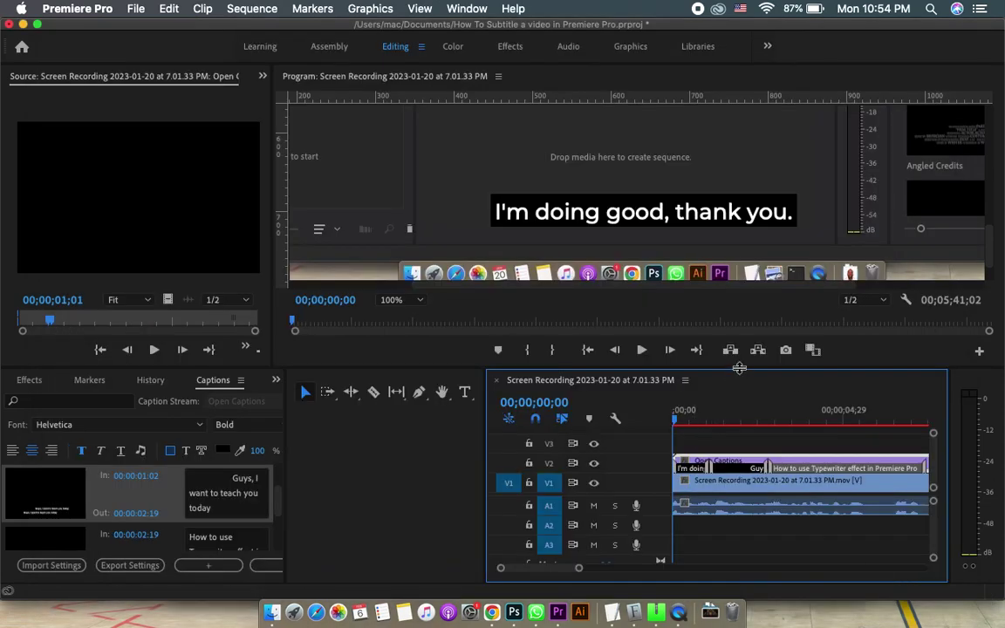
{"action": "key", "text": "space"}
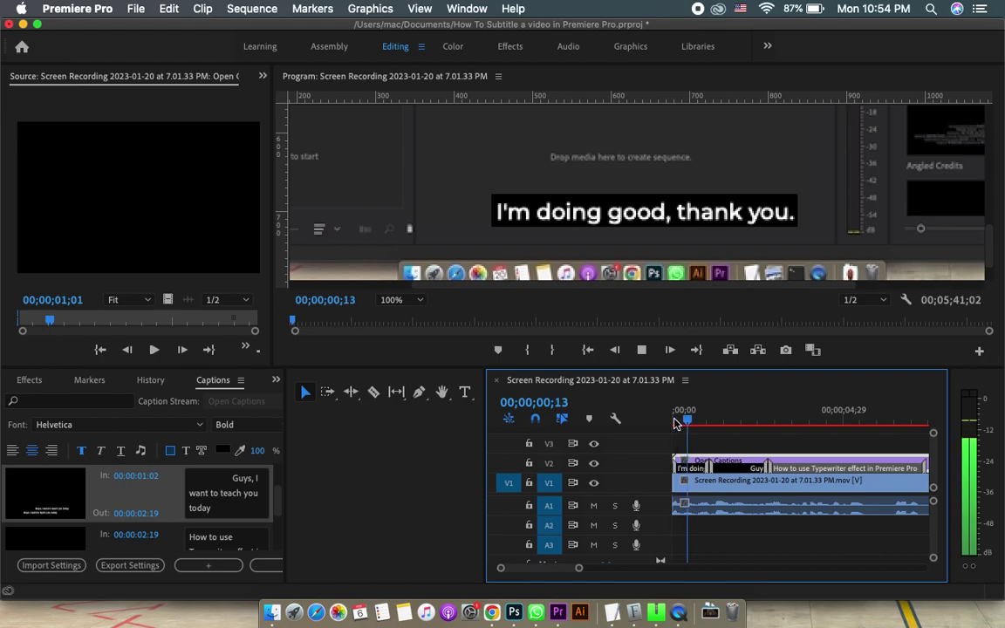